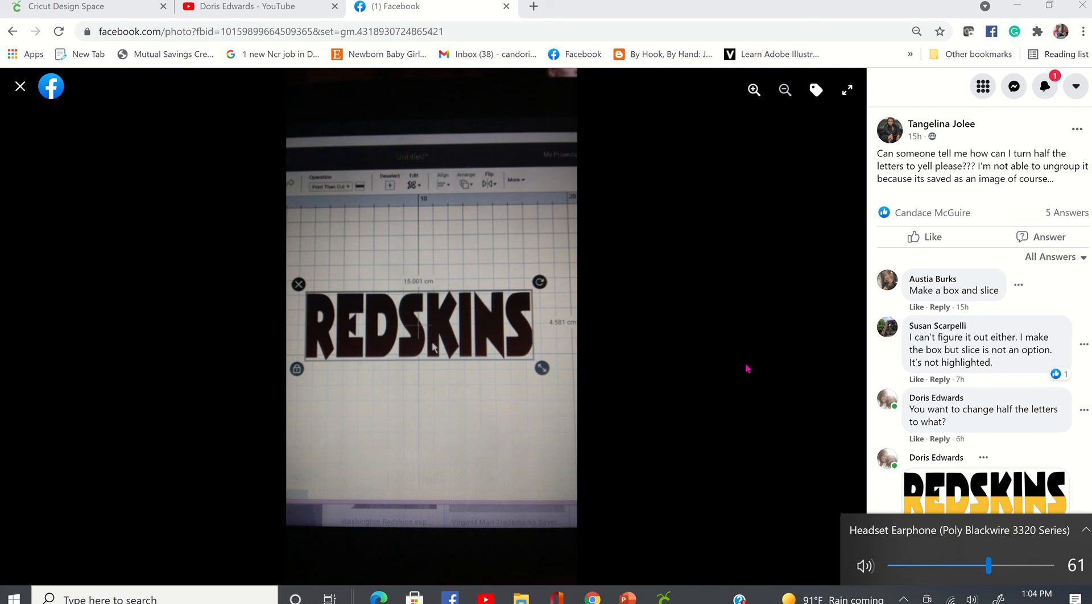
Snip the REDSKINS lettering from the Facebook photo, paste it onto the blank PowerPoint slide and place it in the slide's upper part.
key("super+shift+s")
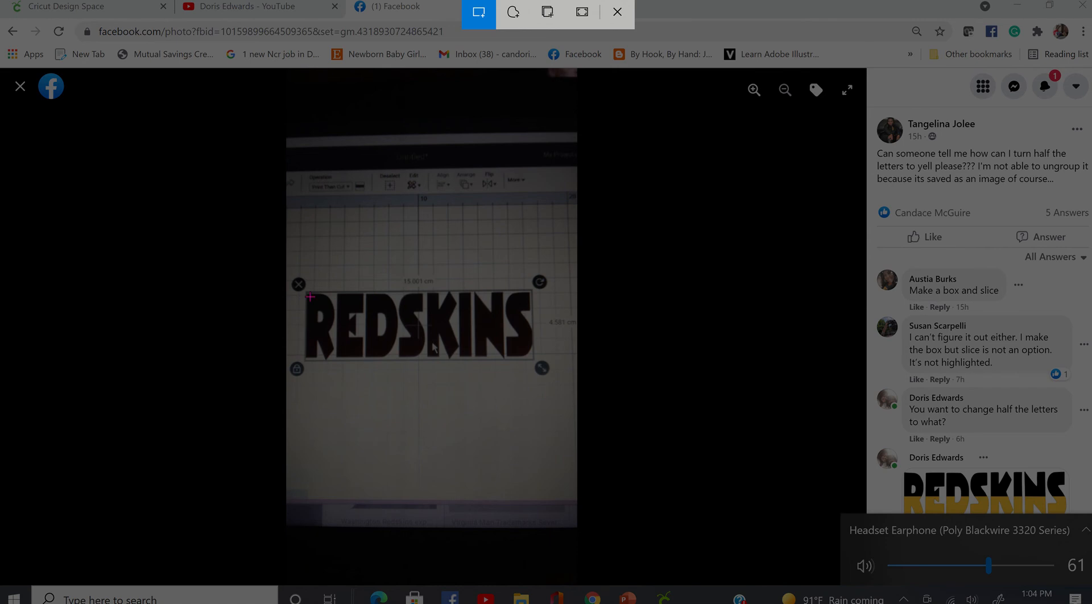
left_click_drag(304, 292, 532, 360)
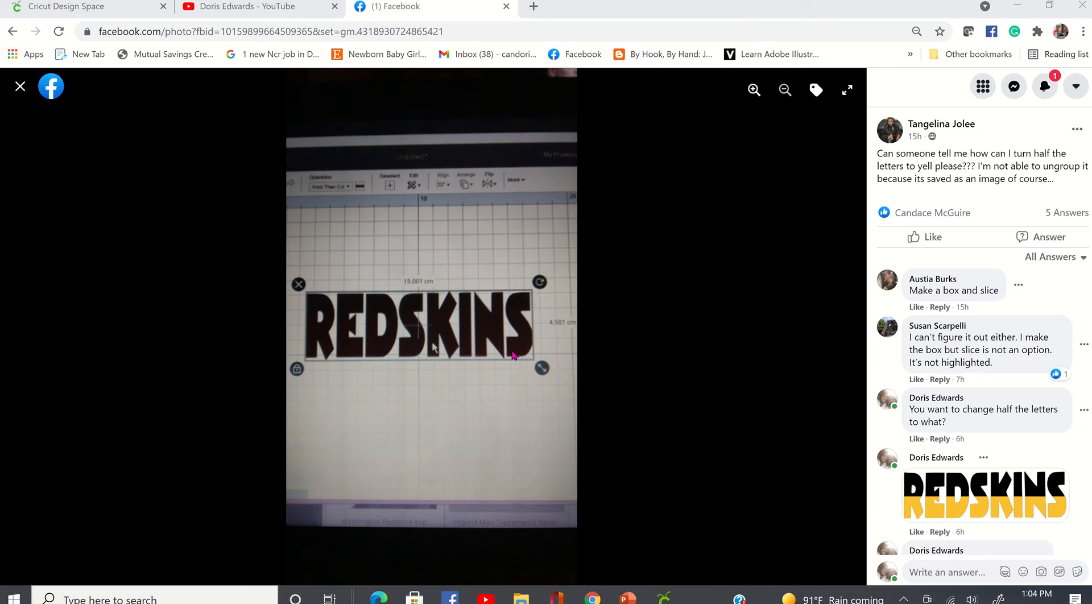
left_click(628, 597)
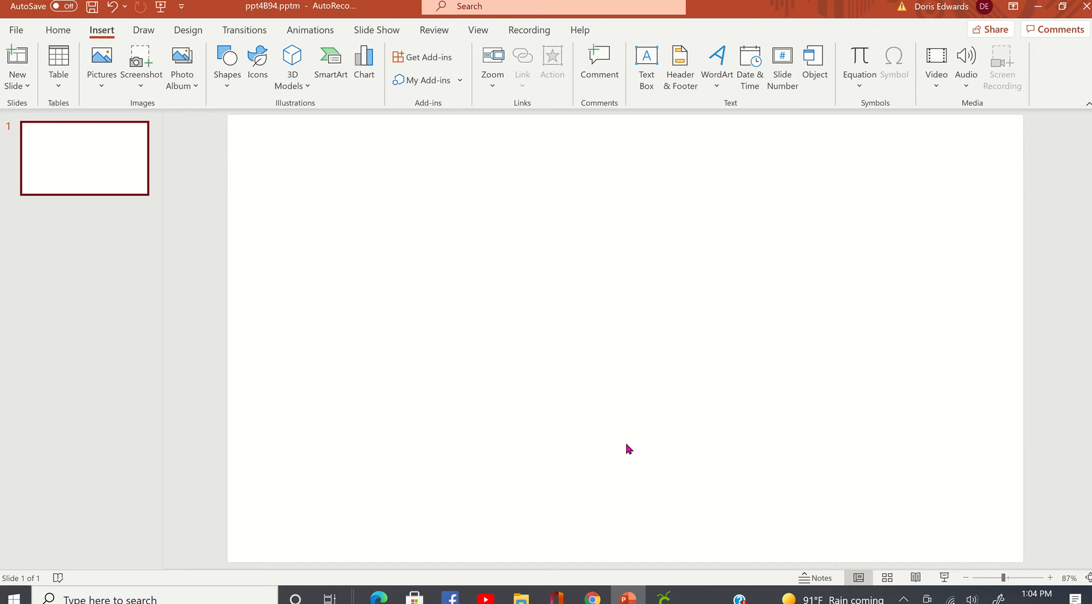
right_click(422, 202)
left_click(456, 230)
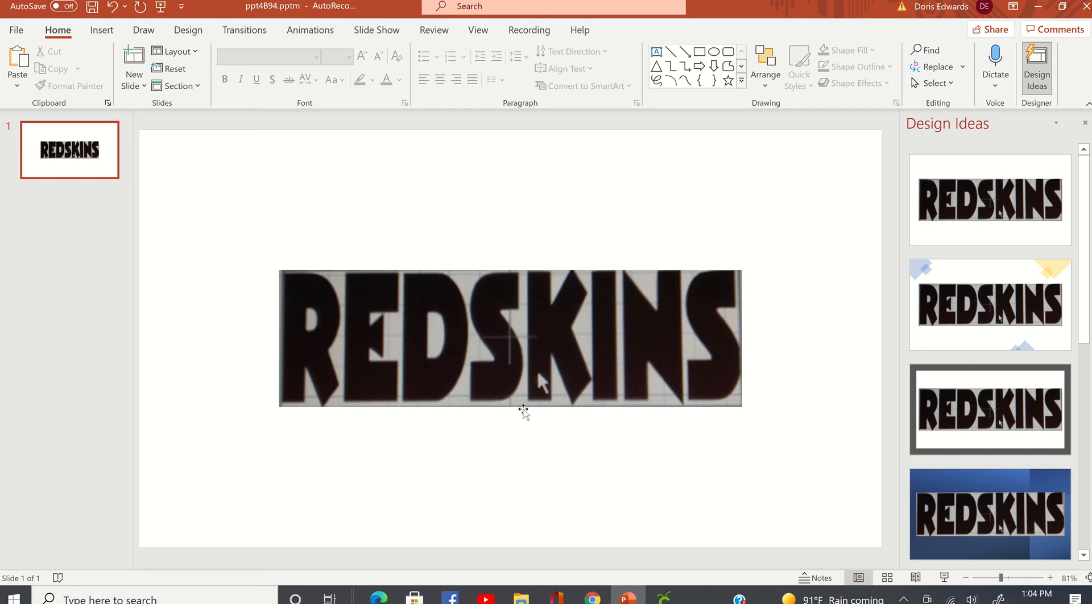
left_click_drag(544, 386, 517, 274)
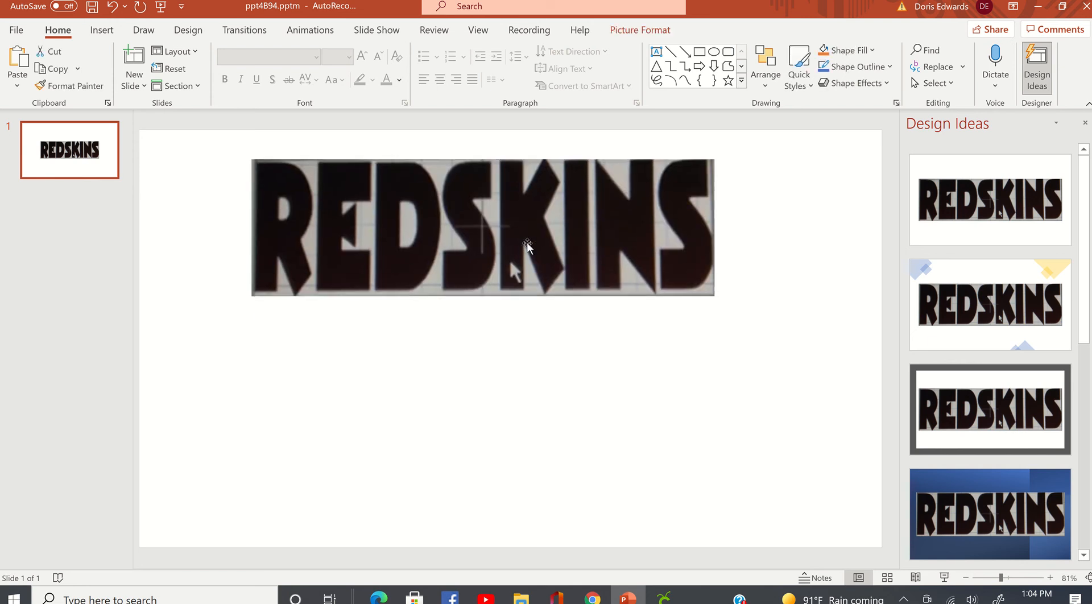
Save the pasted lettering as a PNG picture named redskin on the Desktop.
right_click(450, 183)
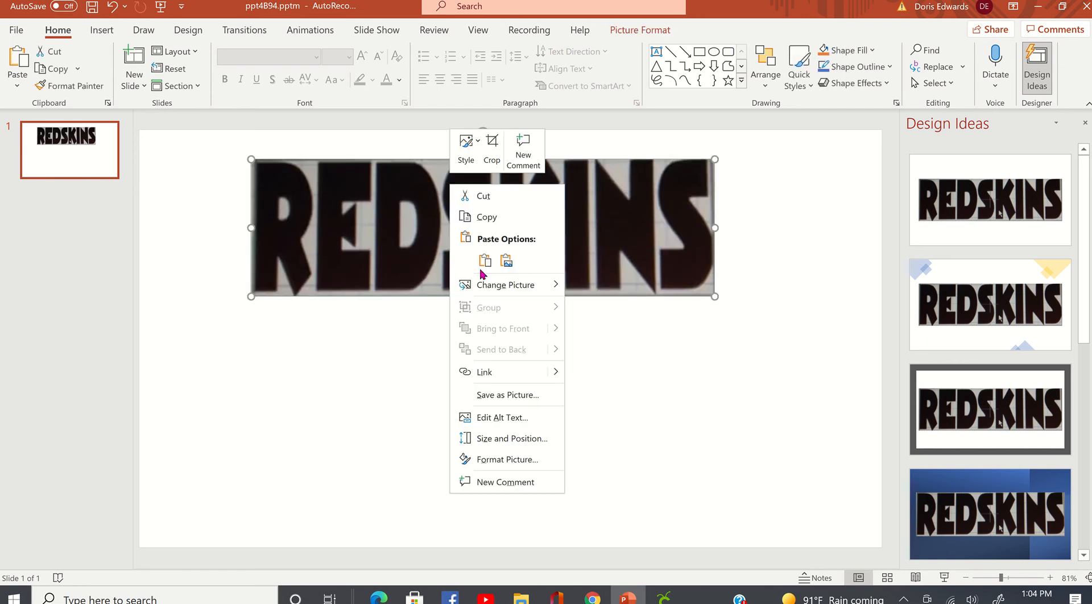
left_click(512, 394)
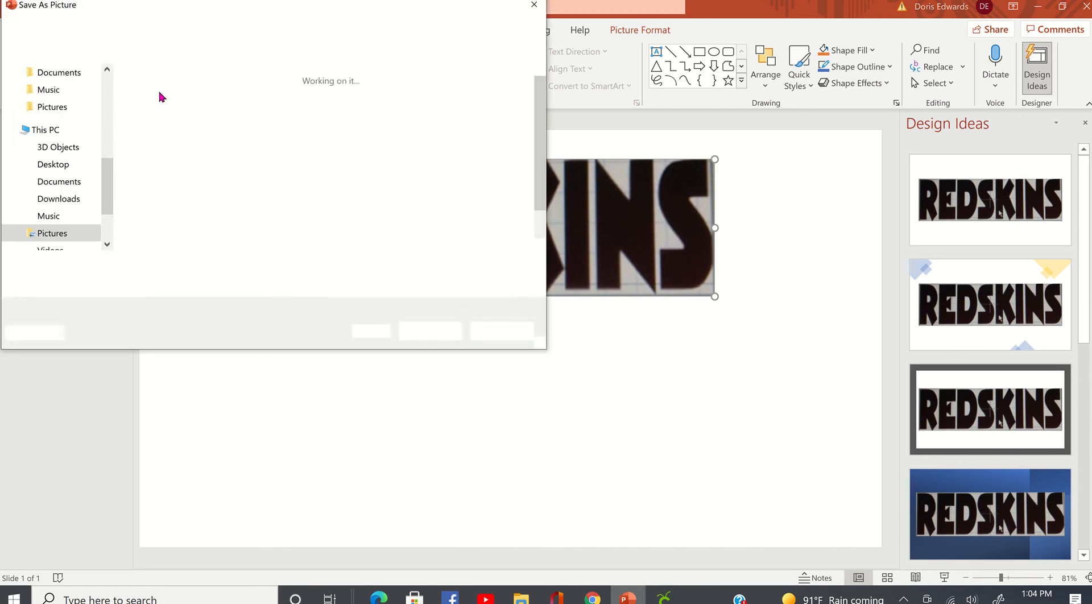
left_click(66, 166)
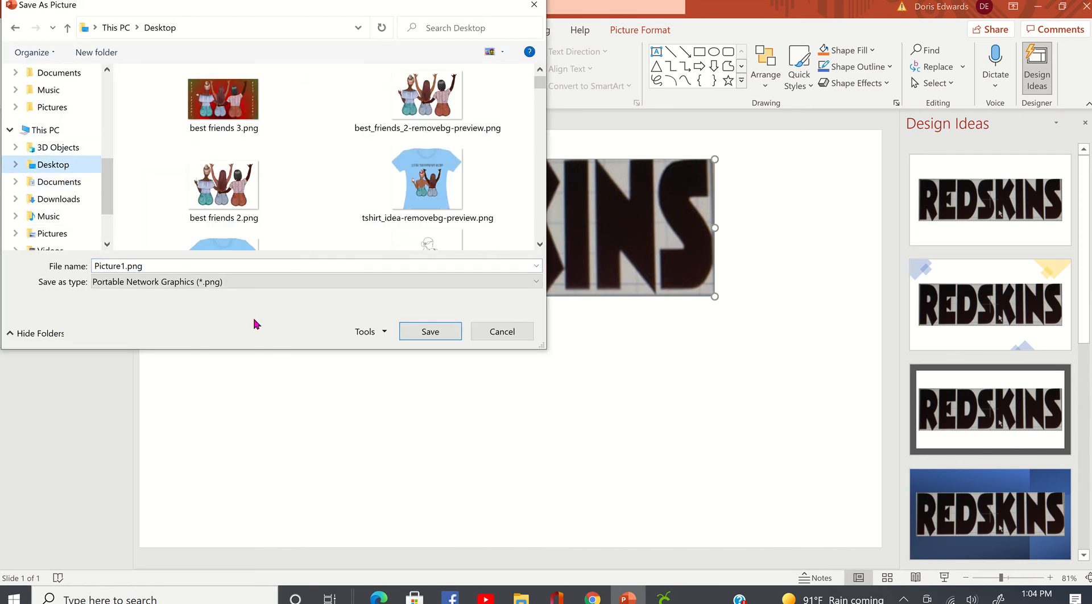
type("redskin")
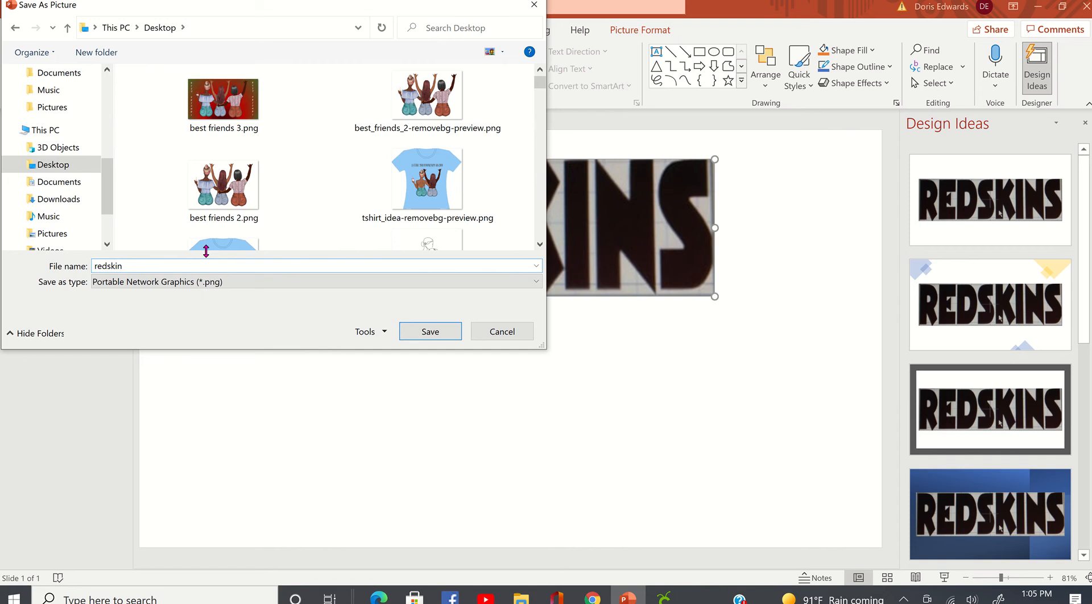
left_click(431, 337)
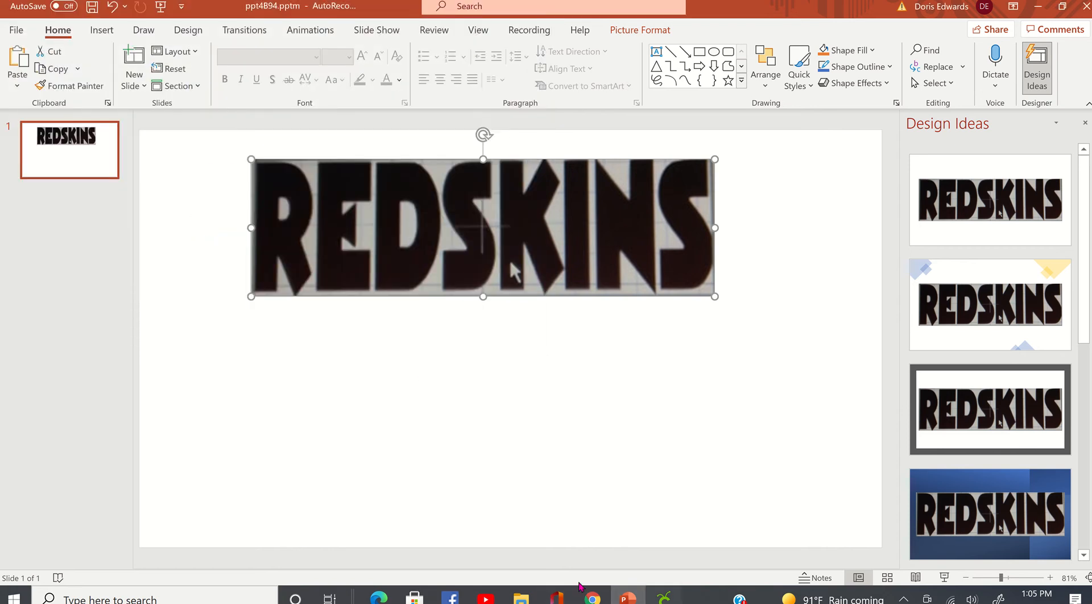
Switch to Chrome and open the remove.bg website in a new tab.
left_click(592, 597)
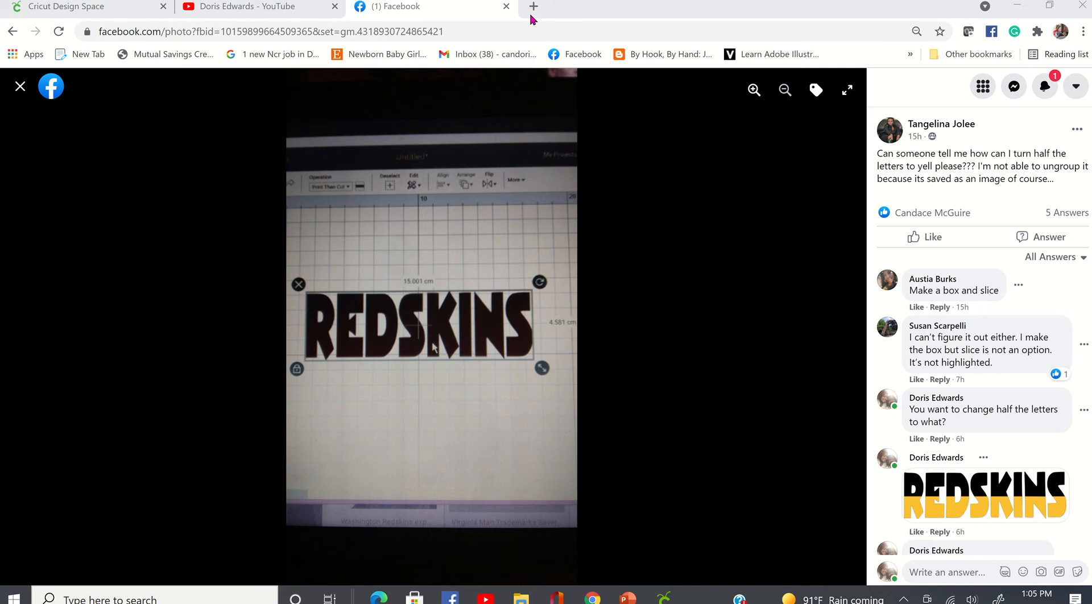
left_click(531, 16)
left_click(410, 33)
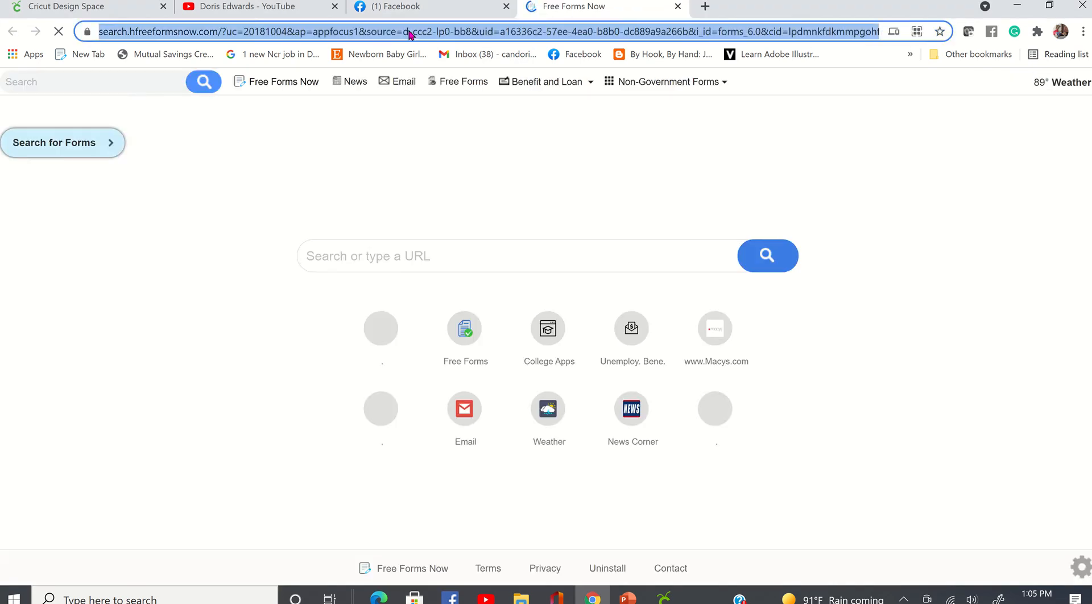
type("remove")
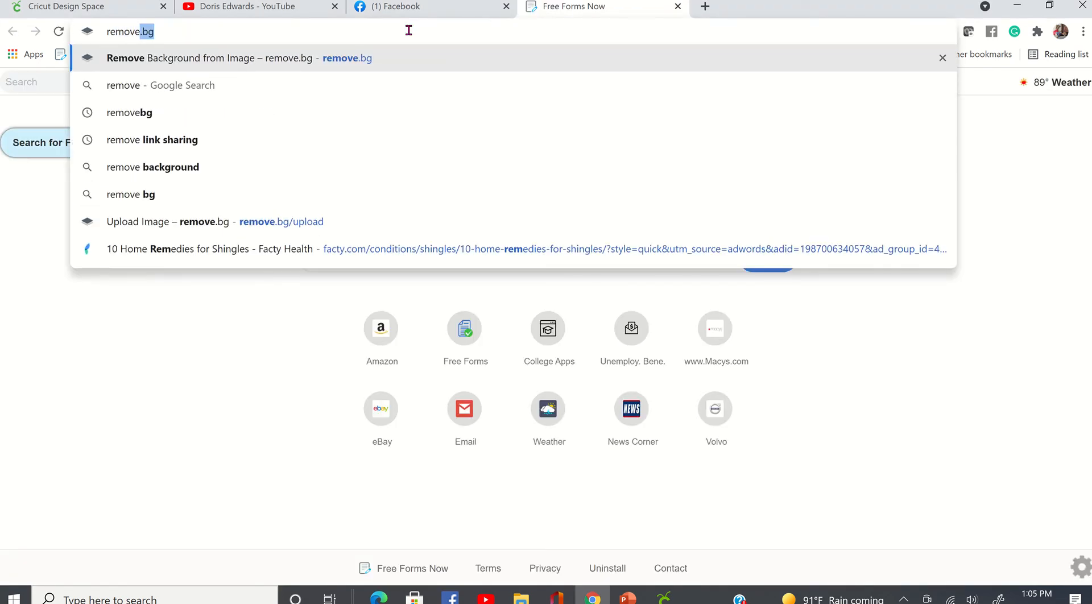
key("Return")
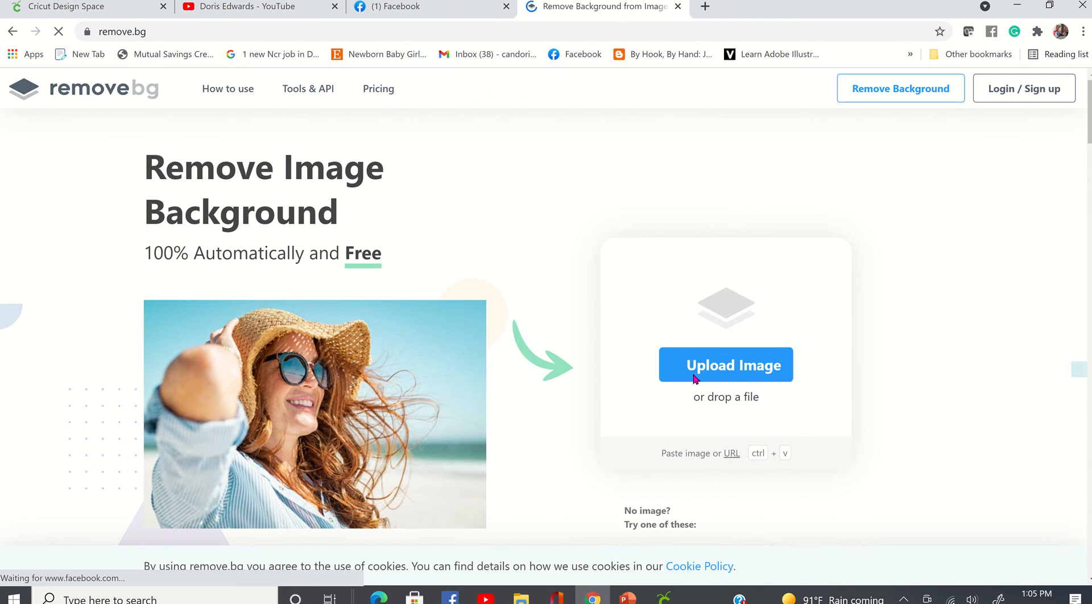
Upload redskin.png from the Desktop to remove.bg for background removal.
left_click(694, 378)
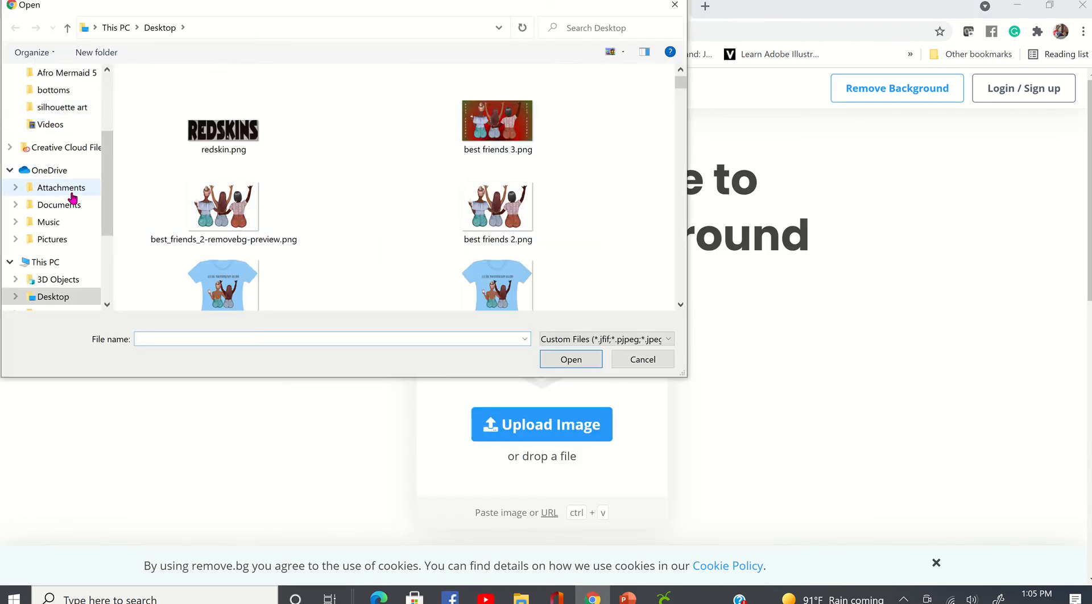
scroll(73, 197, "up", 3)
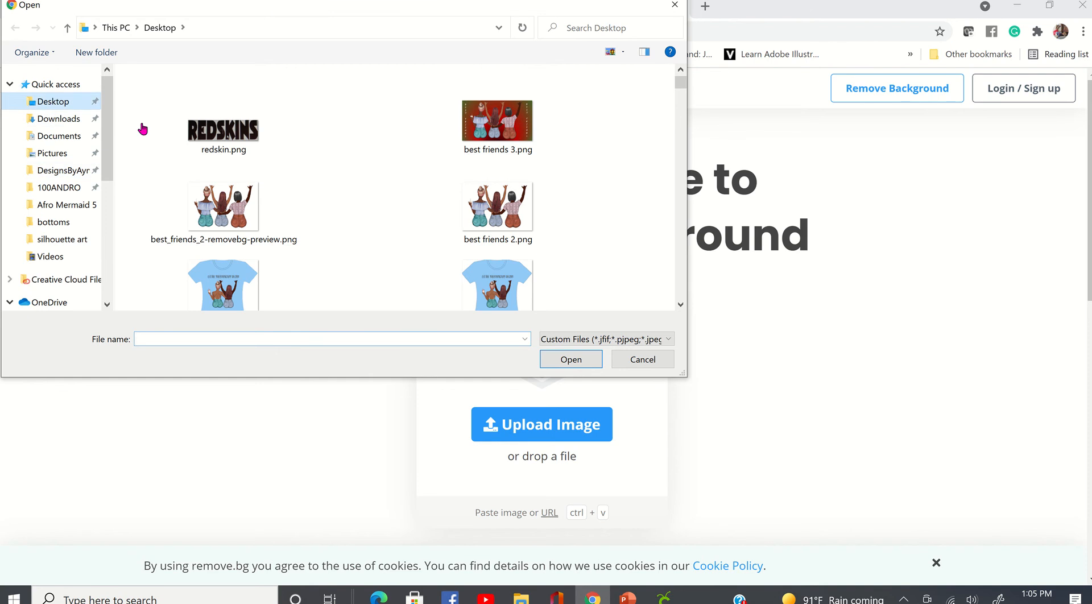
left_click(222, 117)
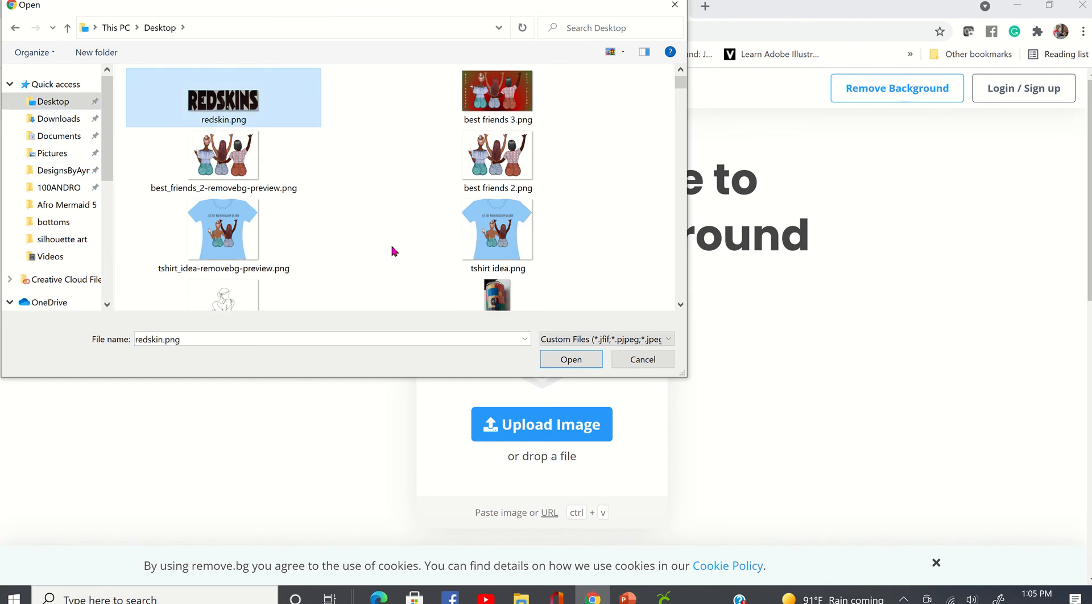
left_click(570, 359)
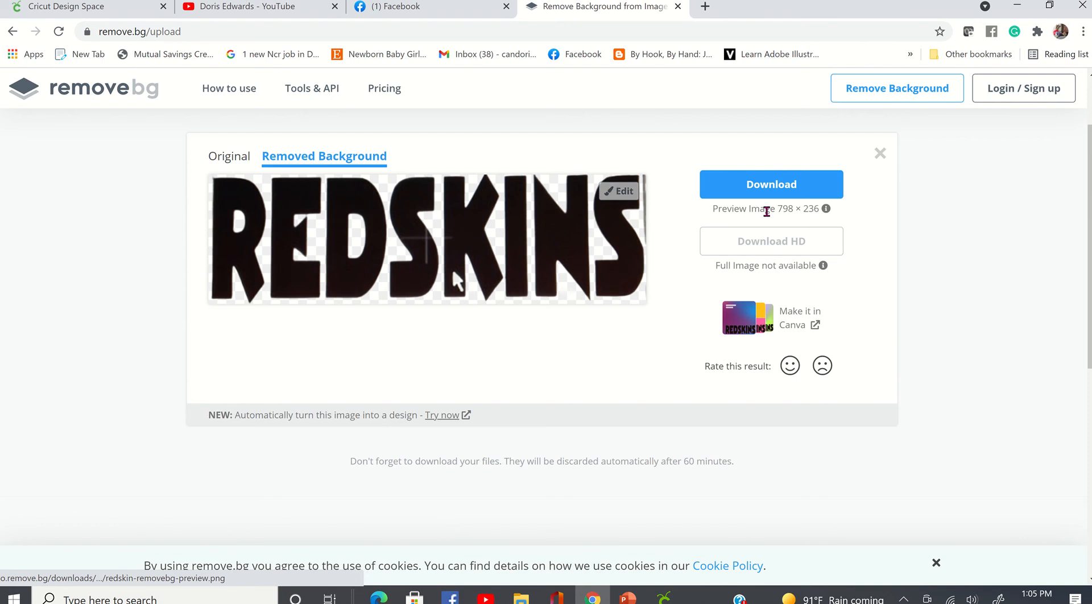
Download the background-free image and save a copy as redskin-removebg-preview.png on the Desktop through the Photos viewer.
left_click(761, 187)
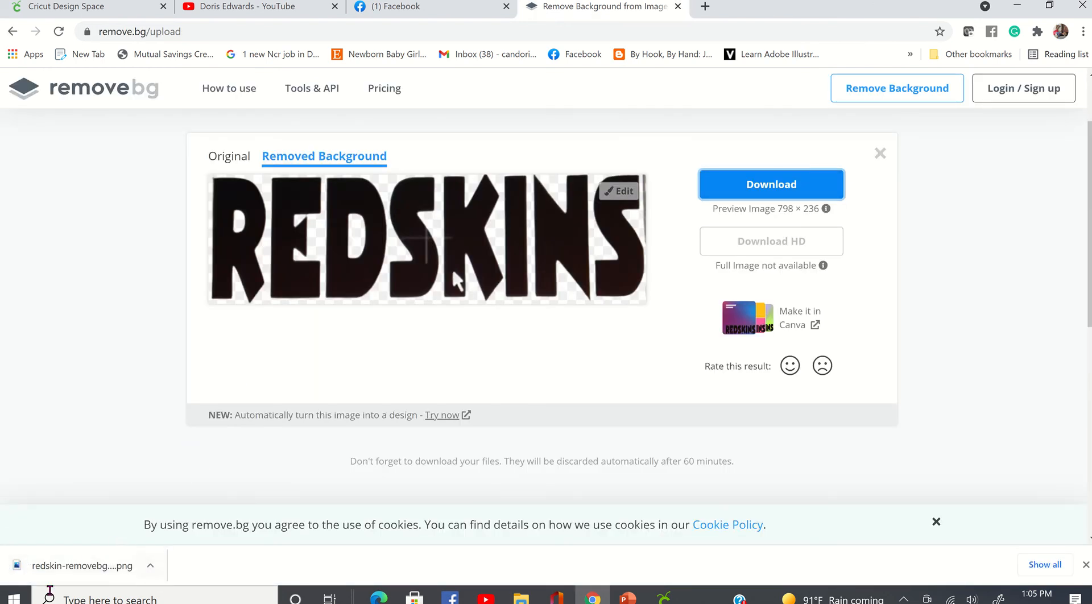
left_click(124, 564)
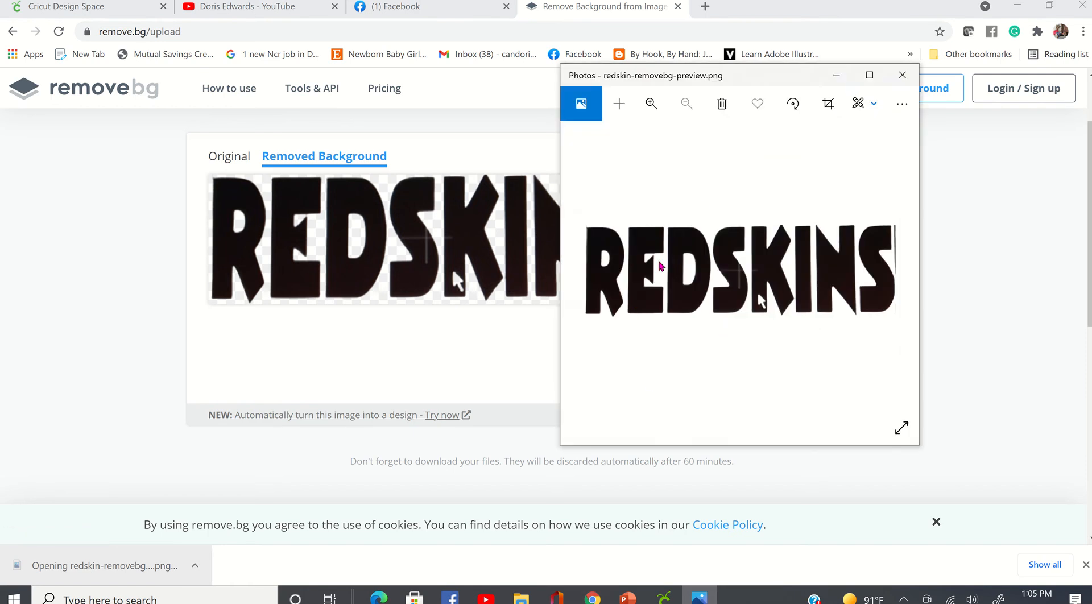
right_click(660, 266)
left_click(702, 212)
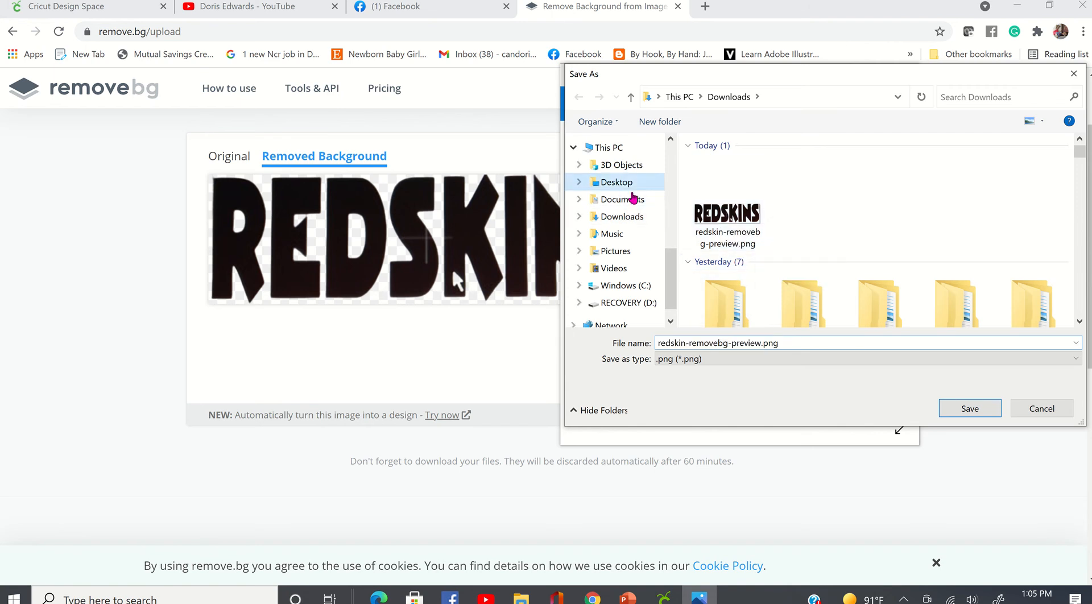
left_click(648, 182)
left_click(961, 408)
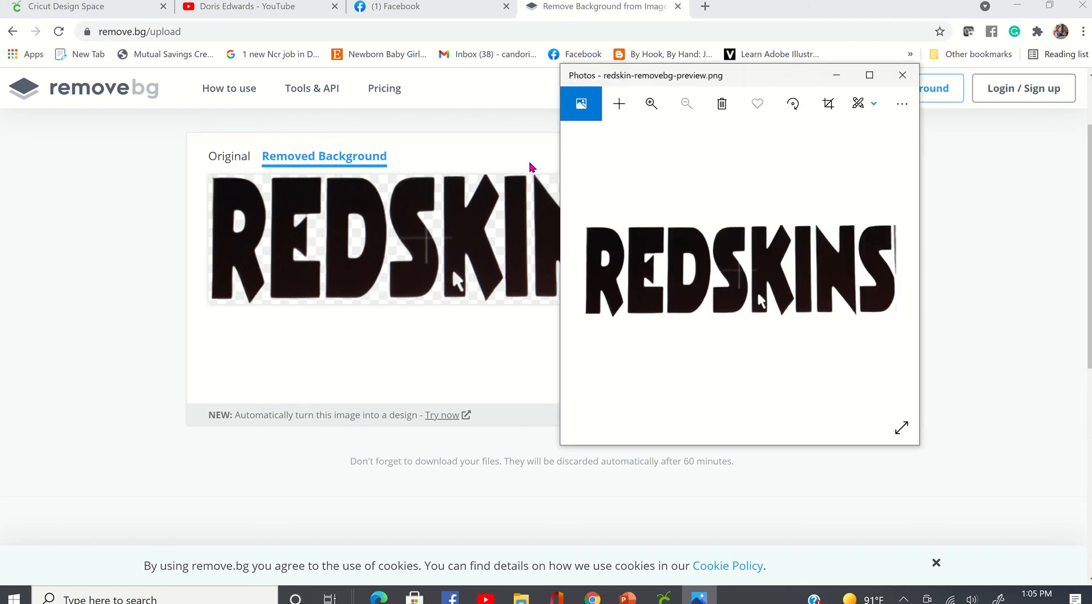
left_click(903, 75)
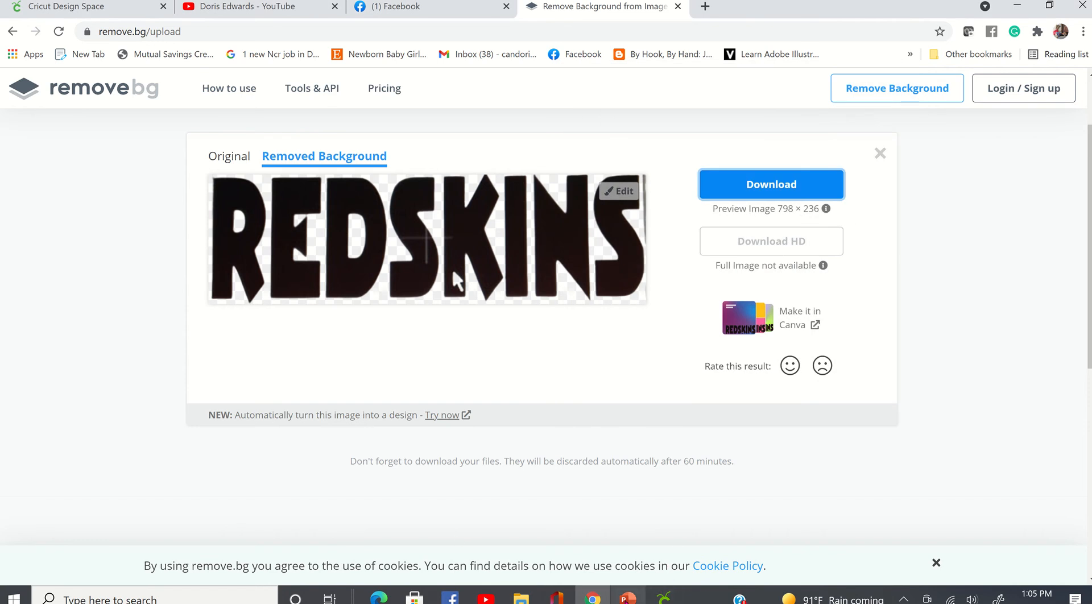
Switch to Cricut Design Space and delete the two old REDSKINS images from the recent uploads.
mouse_move(627, 596)
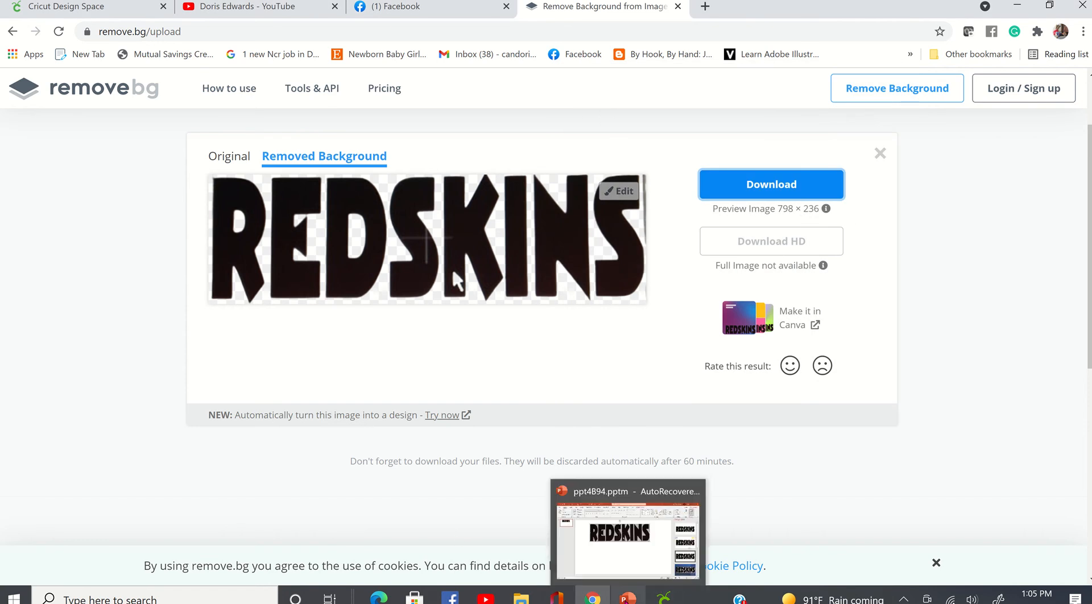
left_click(663, 596)
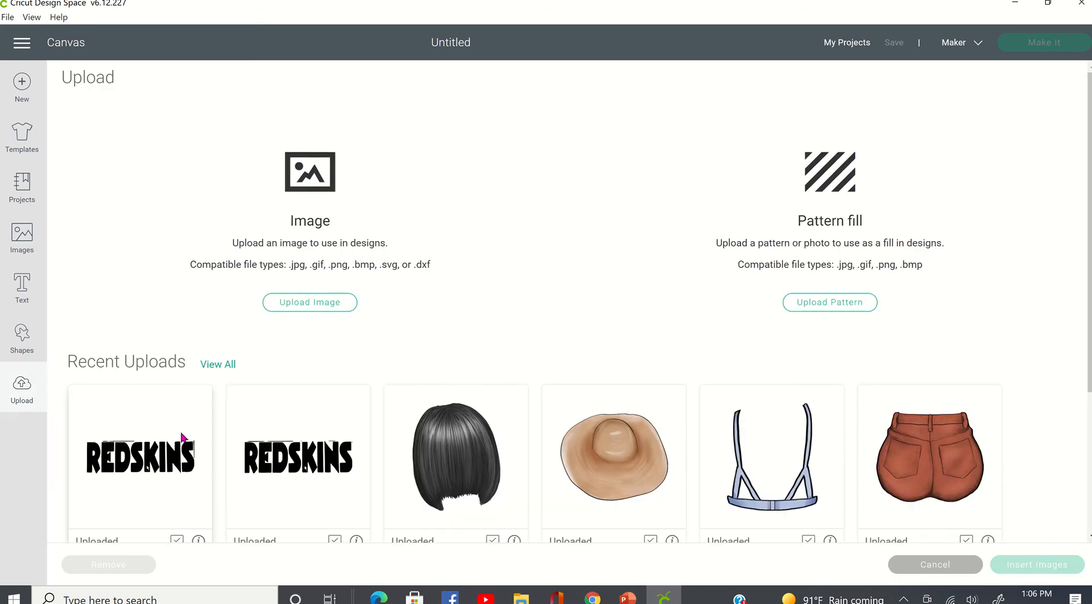
left_click(199, 541)
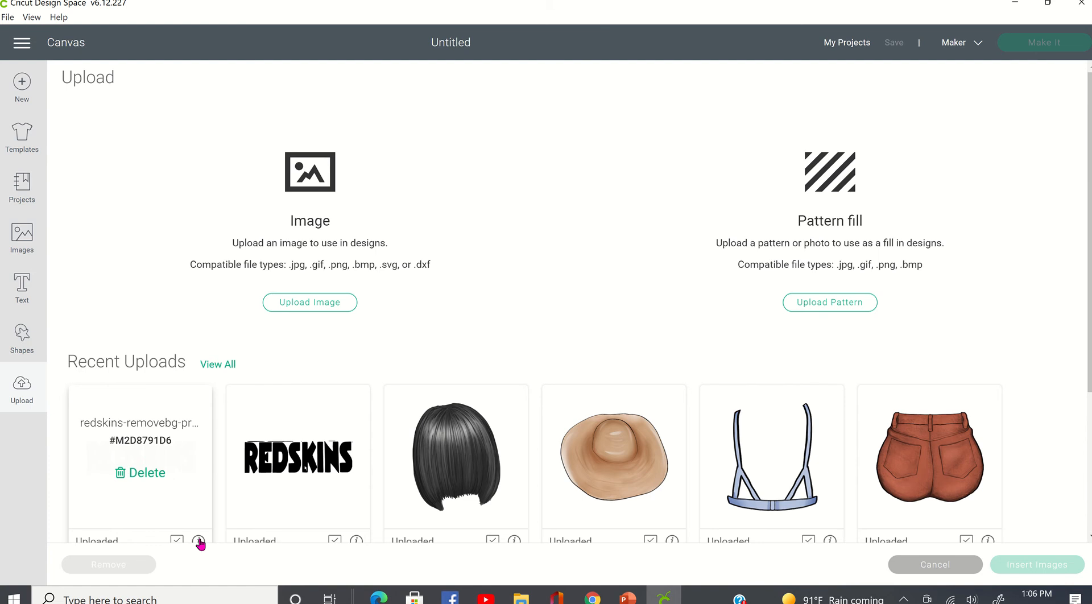
left_click(129, 477)
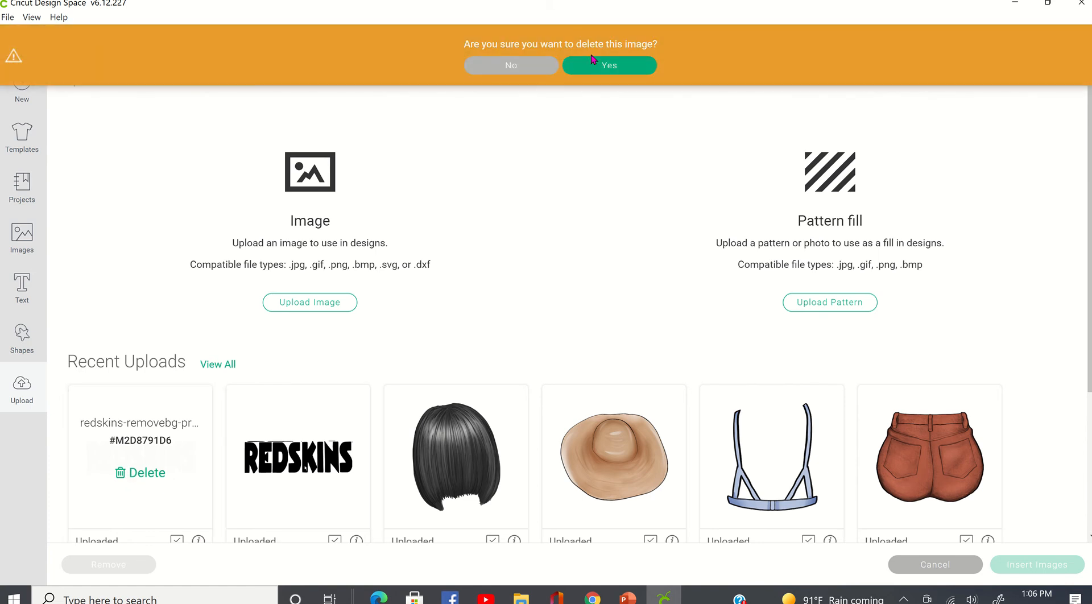
left_click(587, 67)
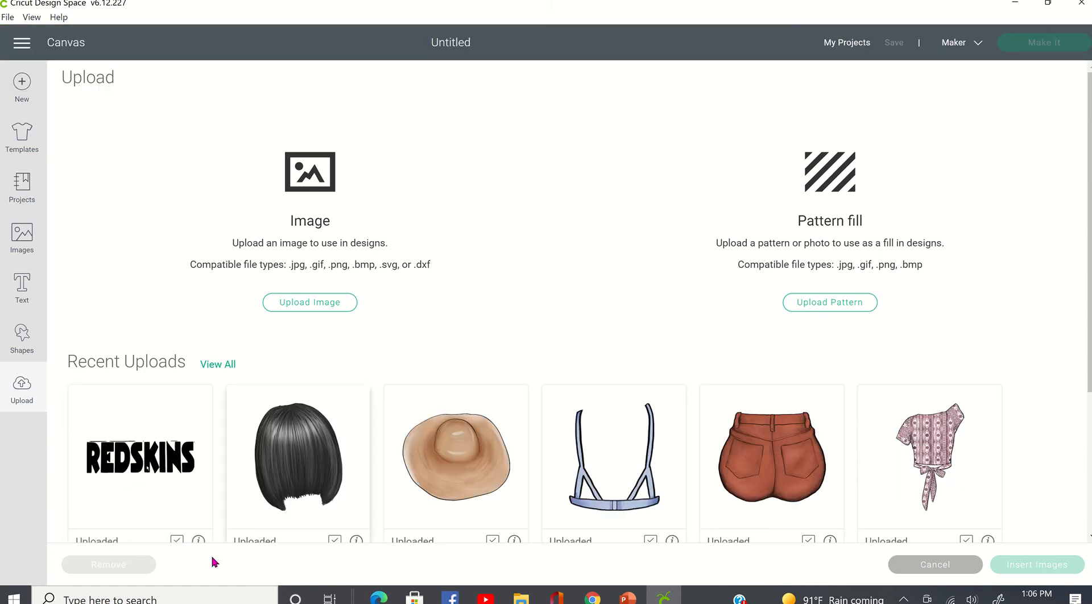
left_click(198, 540)
left_click(142, 476)
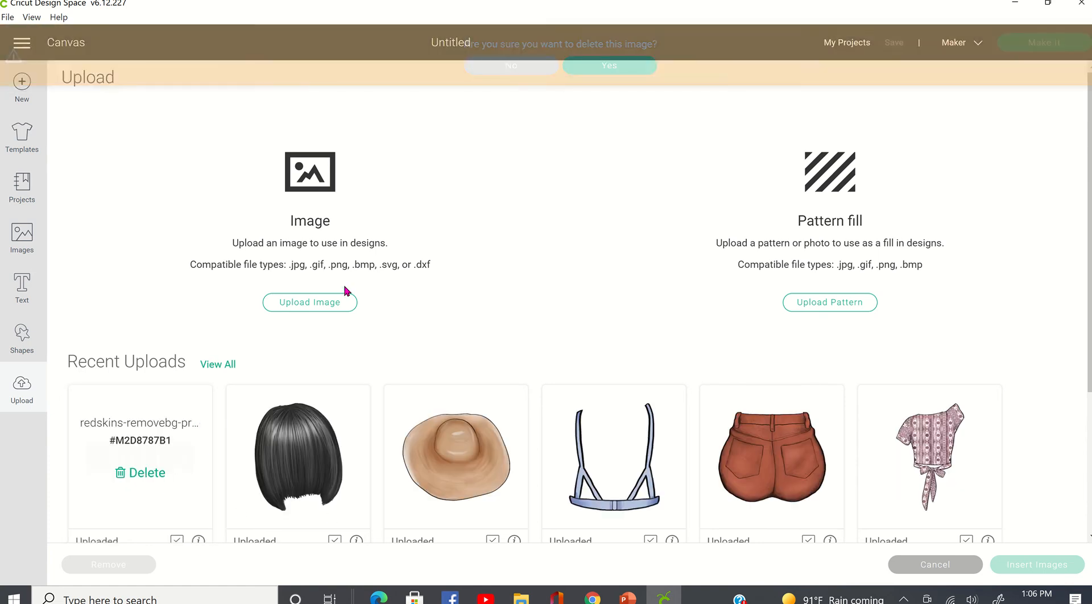
left_click(589, 67)
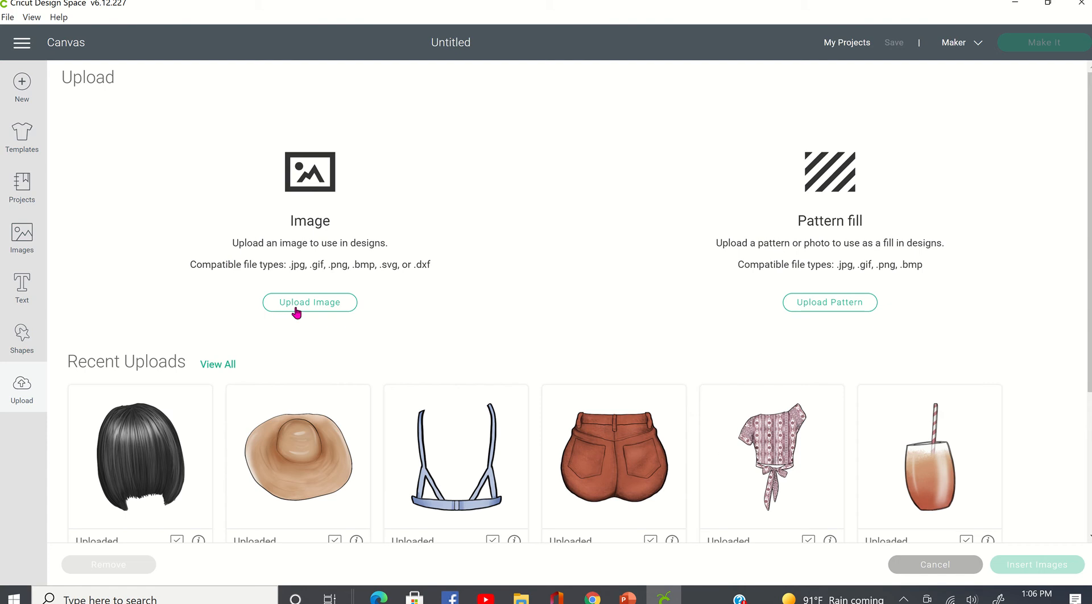
Start a new image upload and open redskin-removebg-preview.png from the Desktop.
left_click(311, 307)
left_click(572, 307)
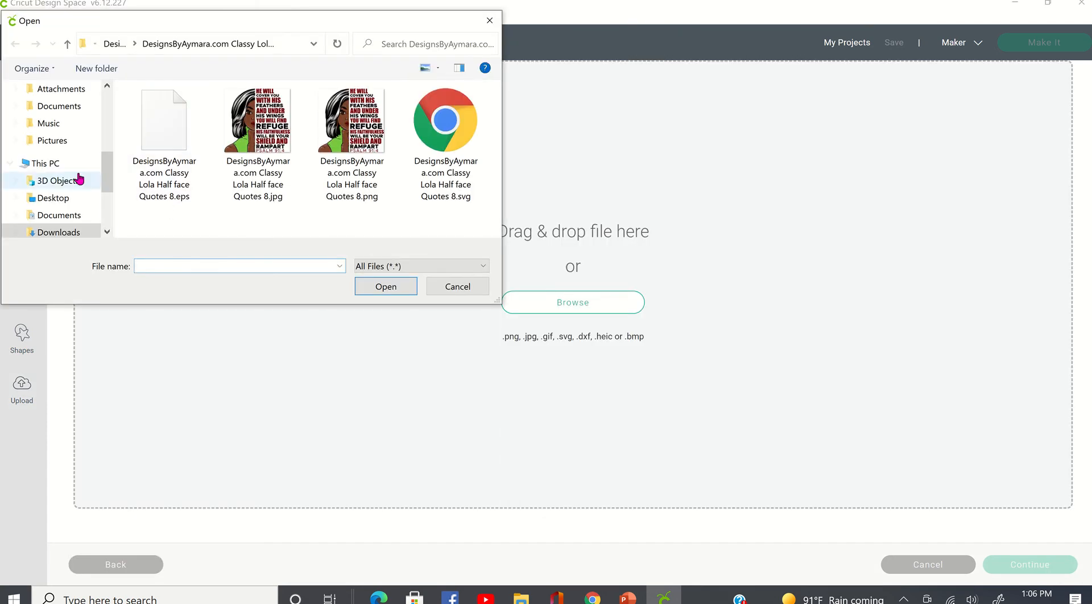
left_click(54, 198)
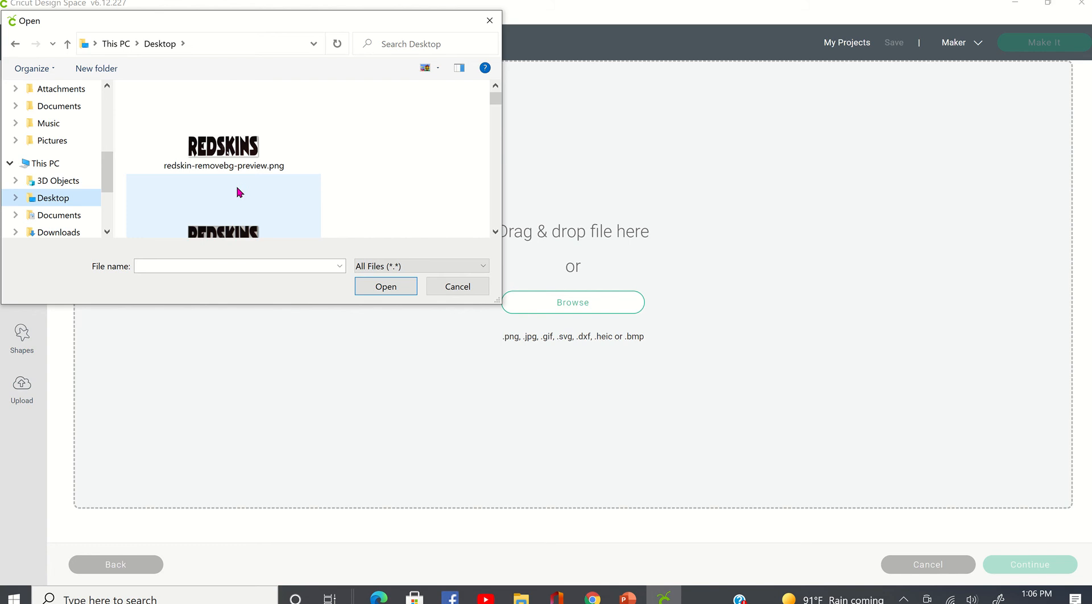
scroll(237, 188, "down", 2)
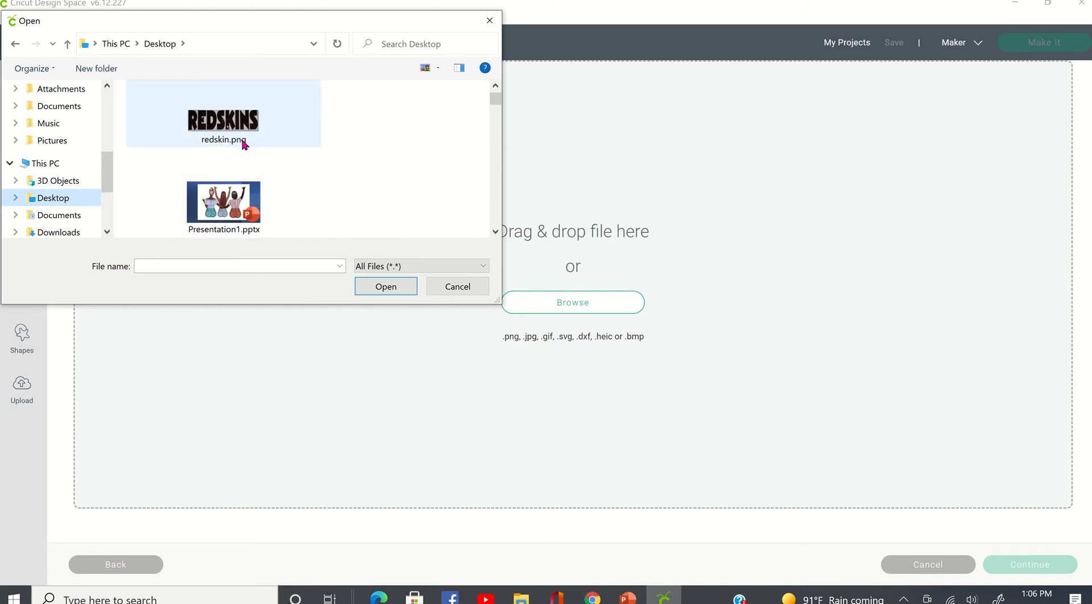
scroll(245, 147, "up", 1)
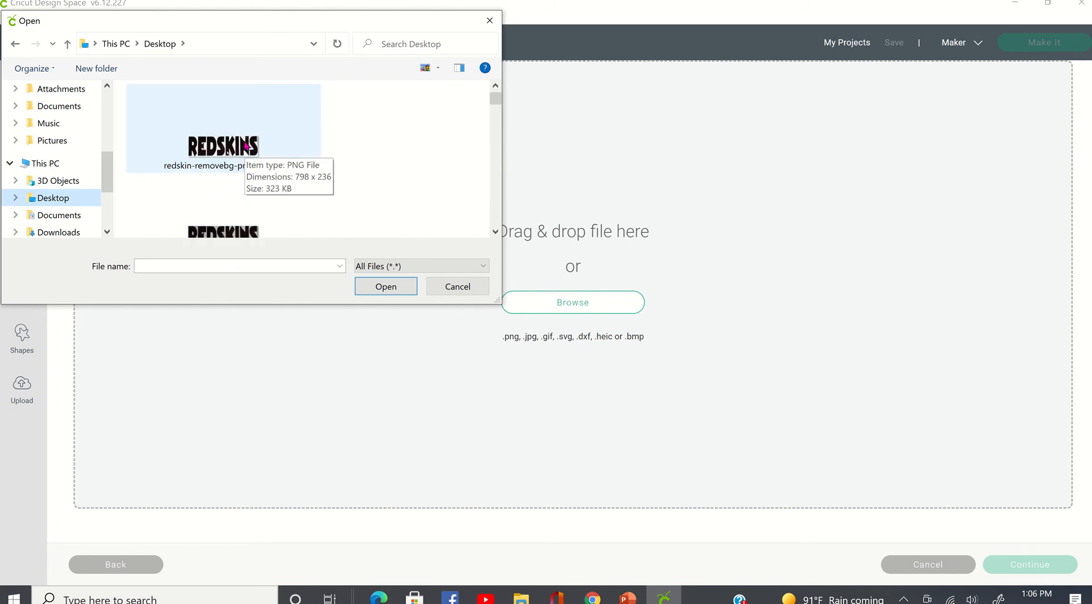
left_click(231, 151)
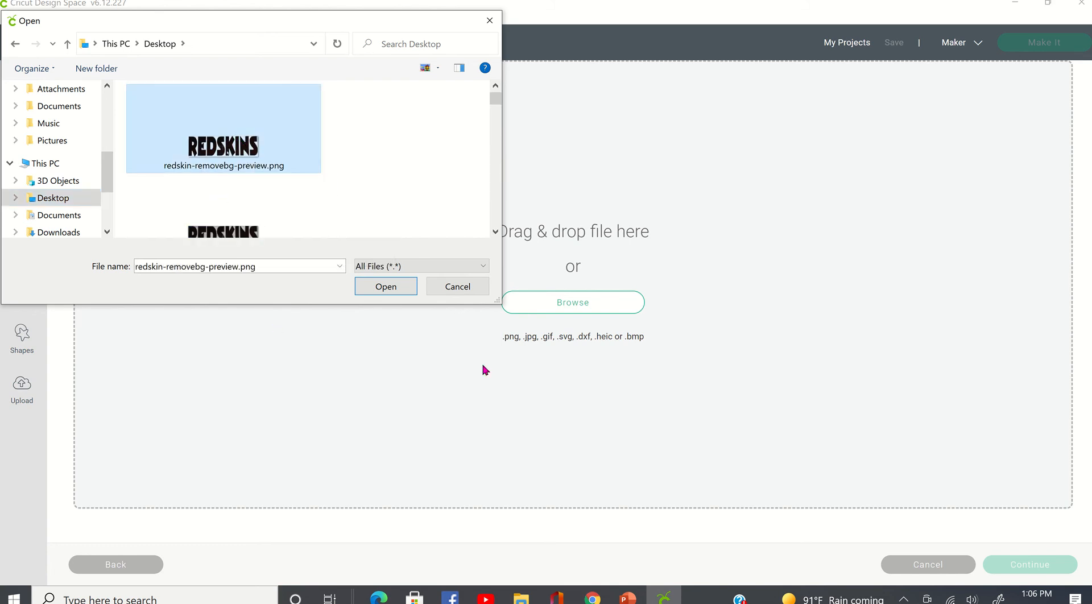
left_click(384, 286)
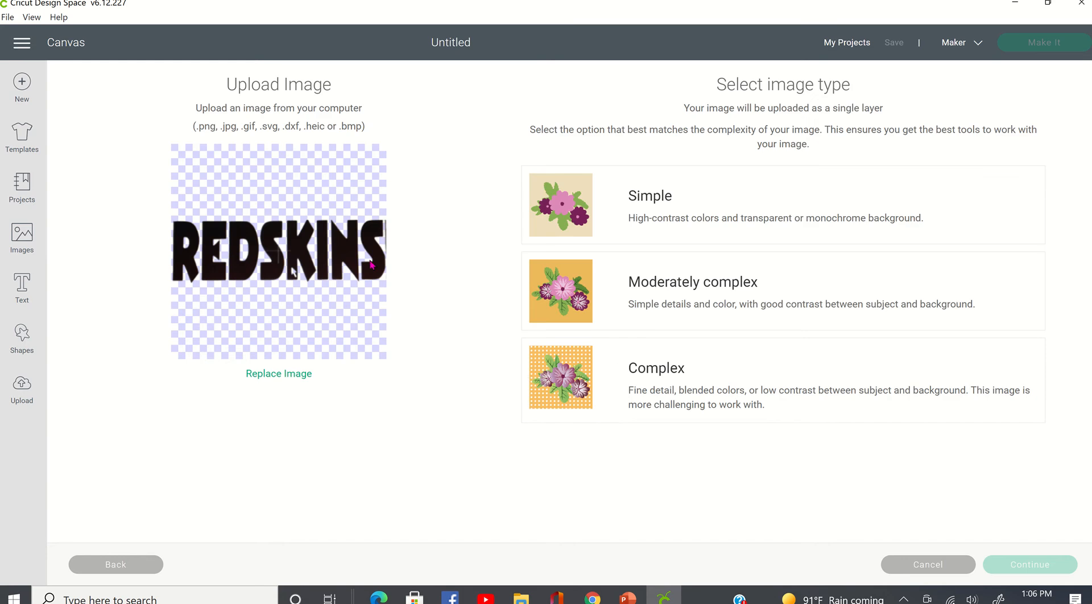
Set the image type to Complex, accept the image without erasing anything, and upload it as a Cut Image.
left_click(594, 384)
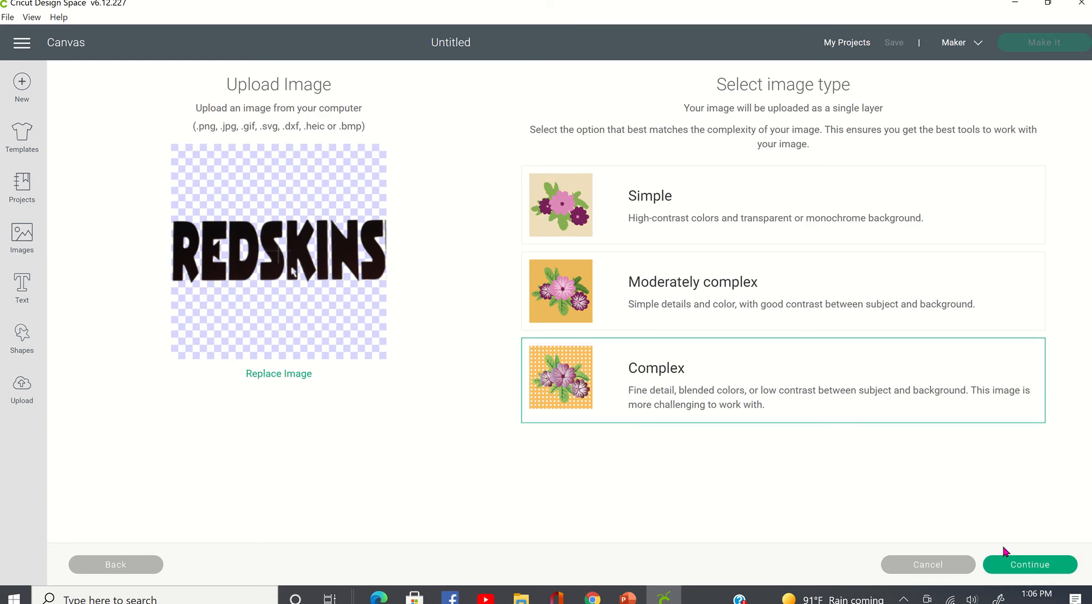
left_click(1020, 564)
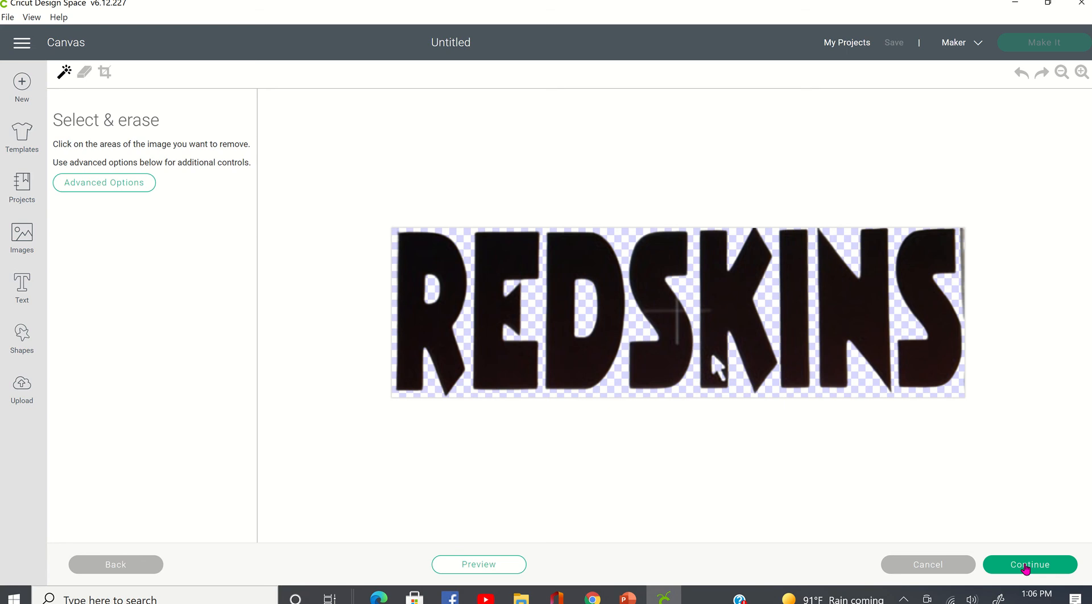
left_click(1027, 566)
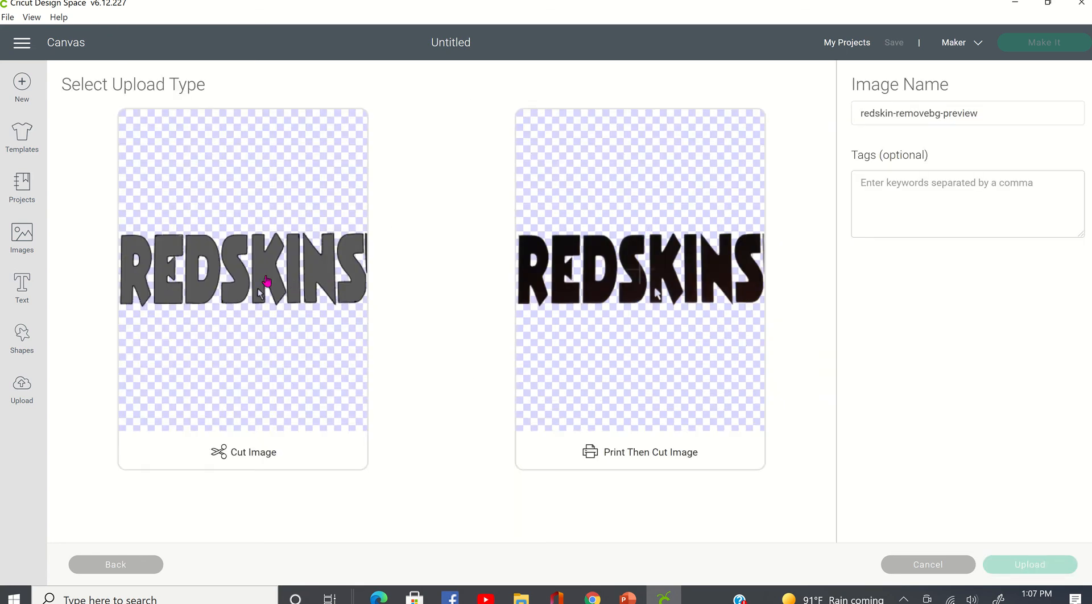
left_click(266, 280)
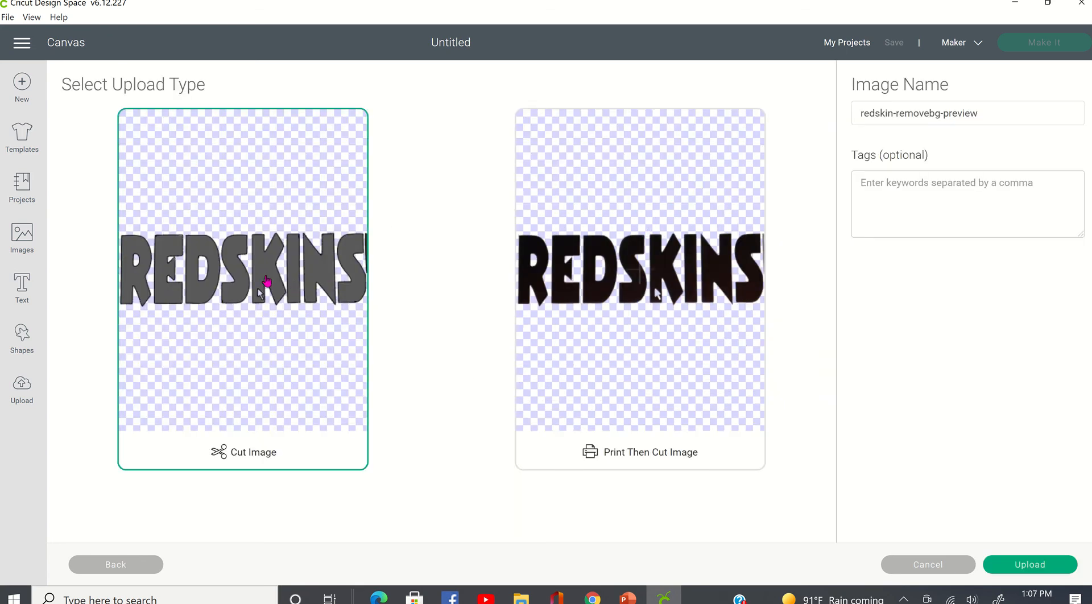
left_click(1004, 570)
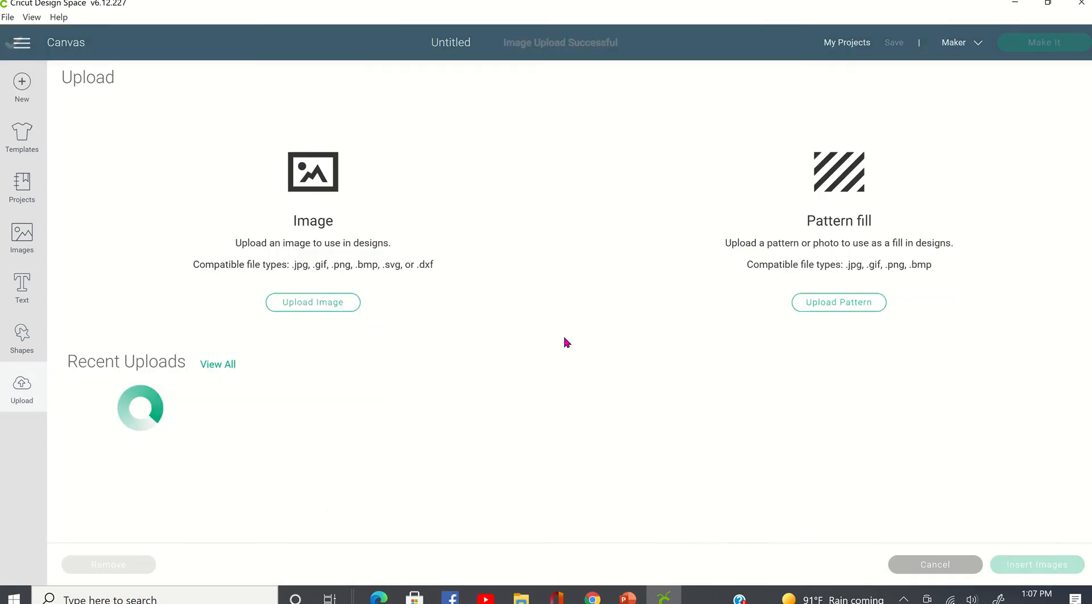
Insert the uploaded REDSKINS image on the canvas and move the lettering slightly down.
left_click(118, 473)
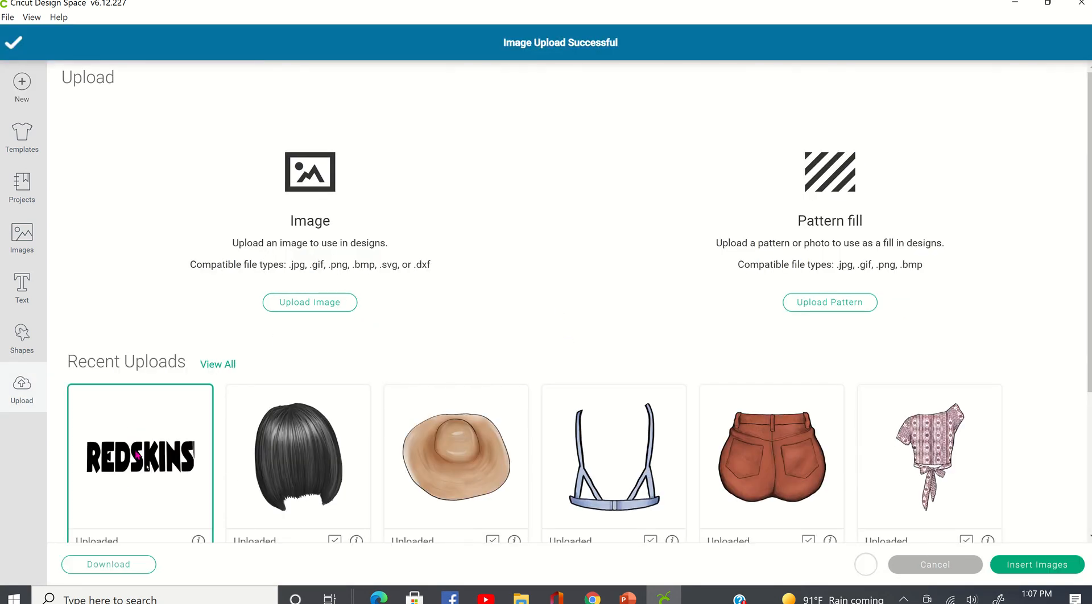
left_click(1021, 568)
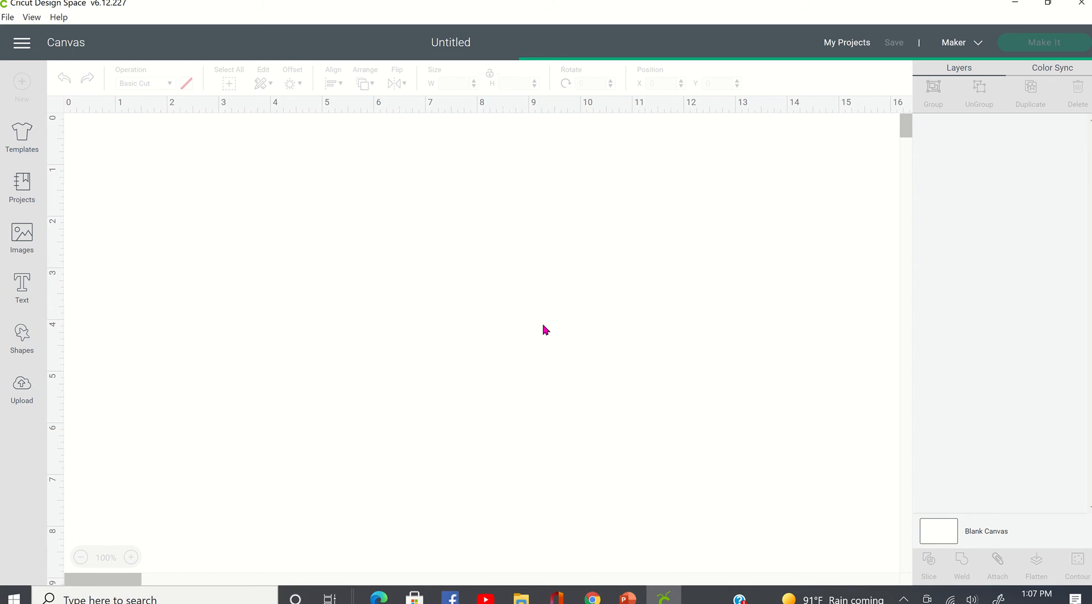
left_click_drag(537, 158, 553, 250)
left_click(546, 183)
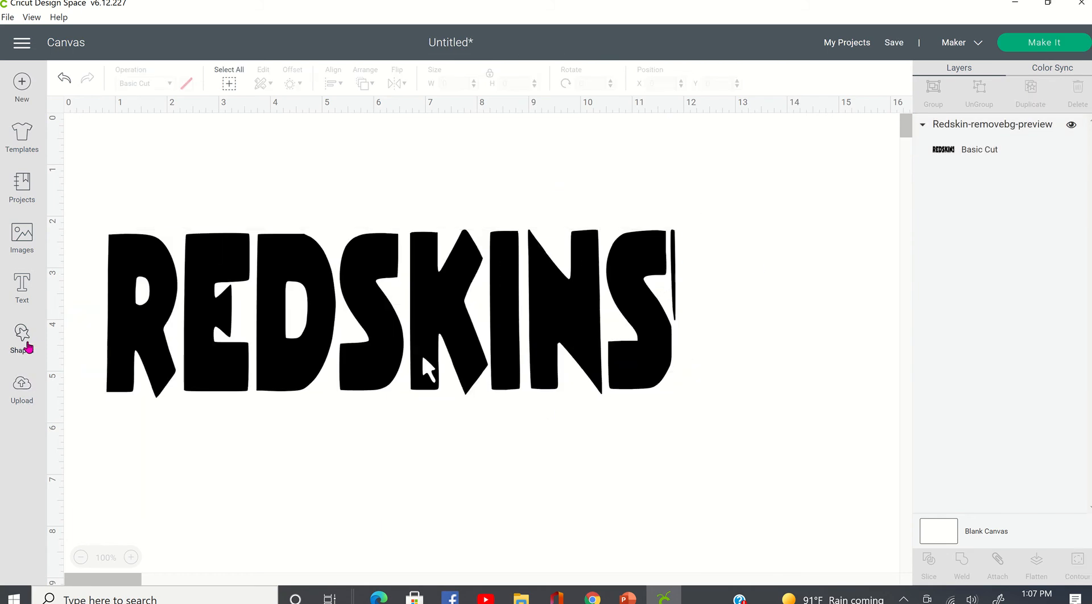
Add a square and place it at about X 11.736, Y 0.917 so it covers the stray line beside the final S.
left_click(21, 340)
left_click(78, 204)
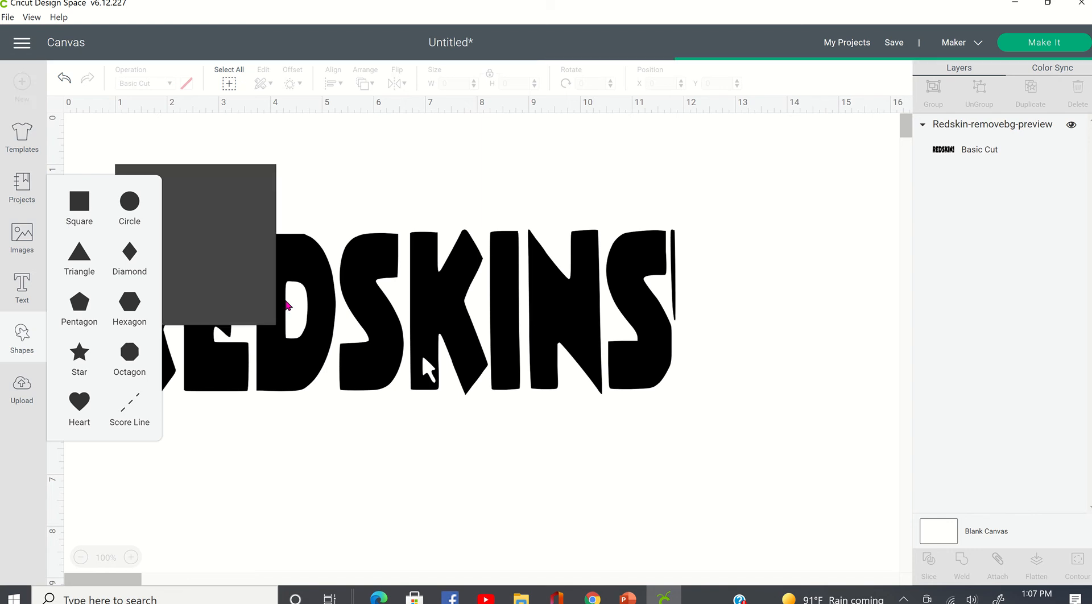
left_click_drag(215, 288, 770, 283)
left_click(709, 368)
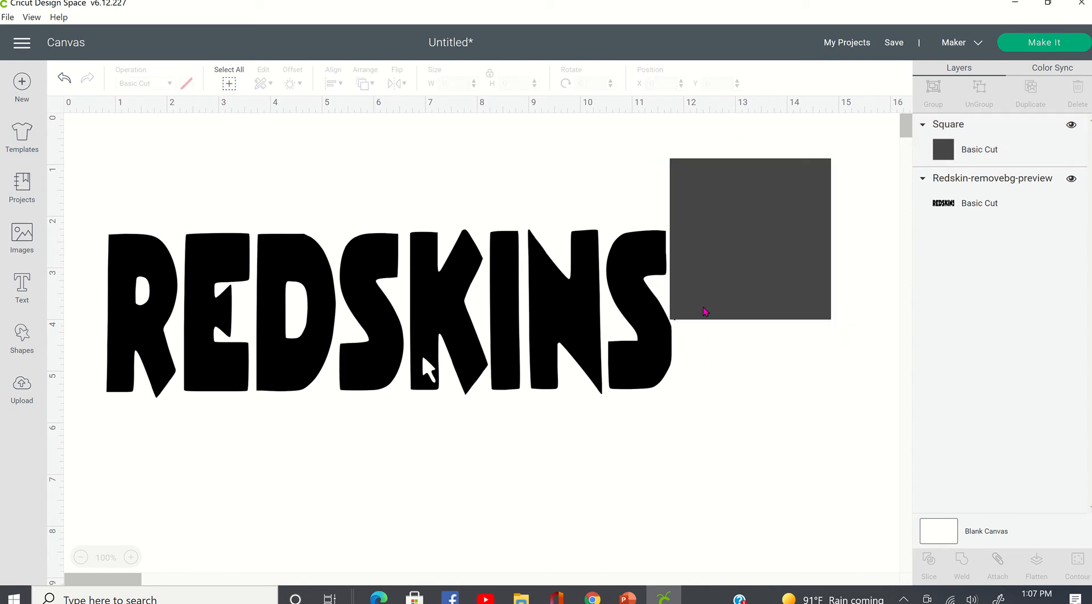
left_click_drag(705, 311, 703, 312)
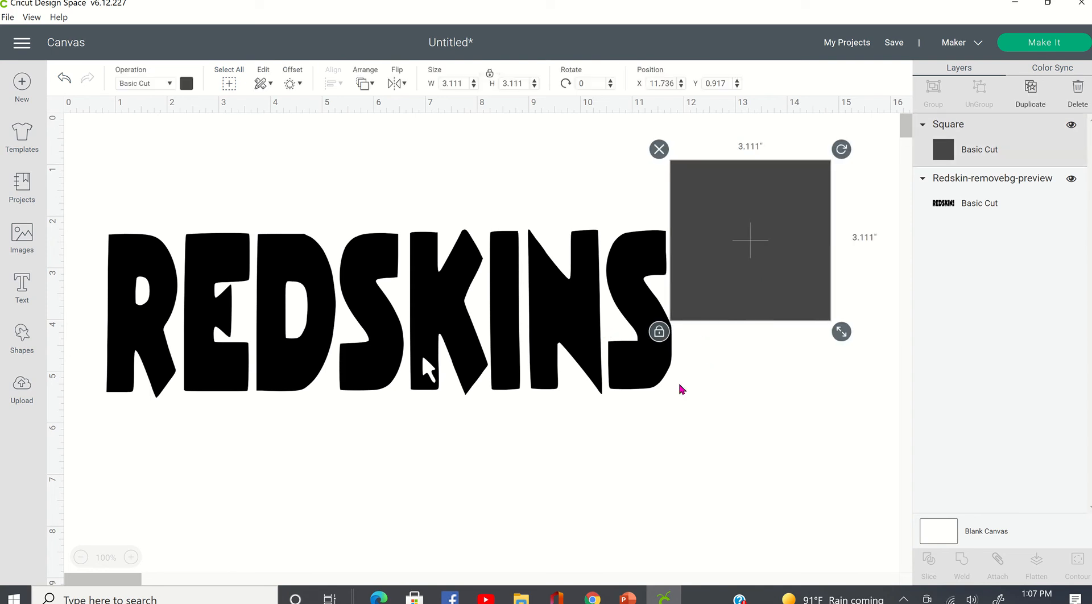
Select the square together with the REDSKINS lettering and slice them to cut off the stray line.
left_click(455, 356, "shift")
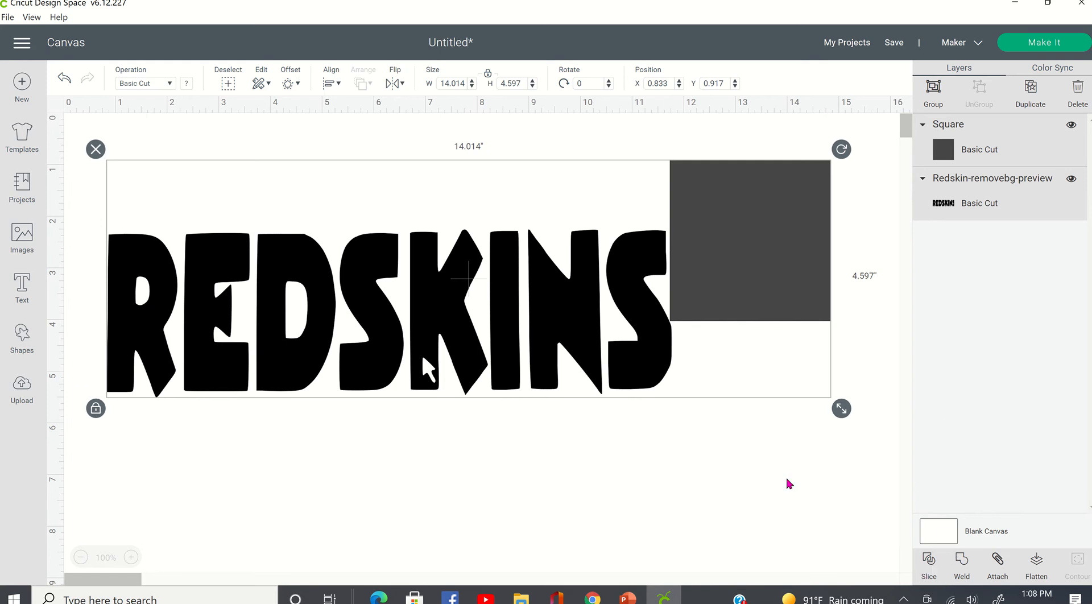
left_click(703, 409)
left_click(756, 271)
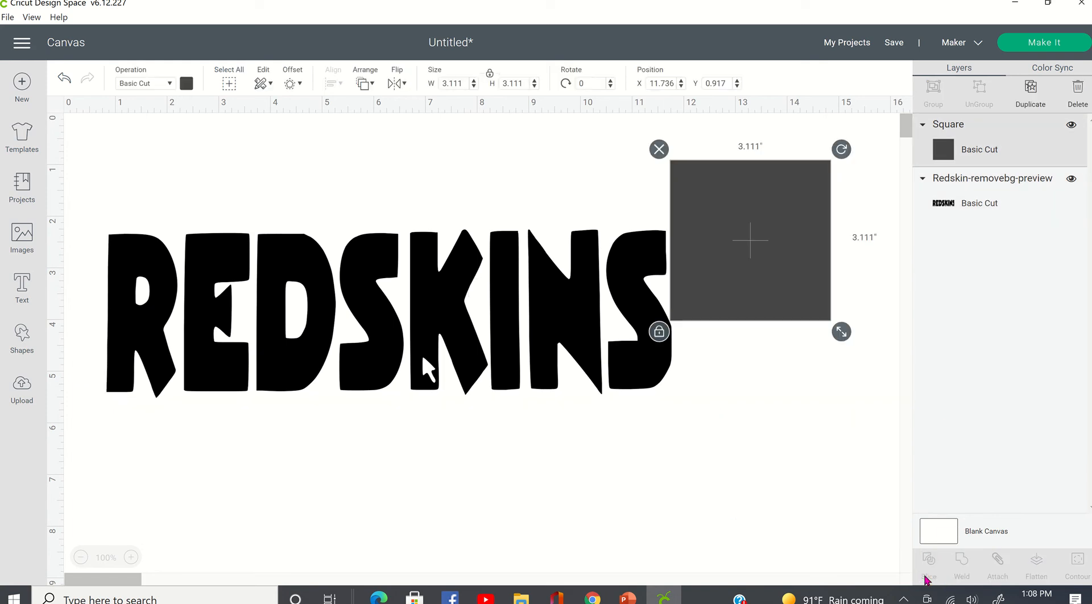
left_click(575, 348)
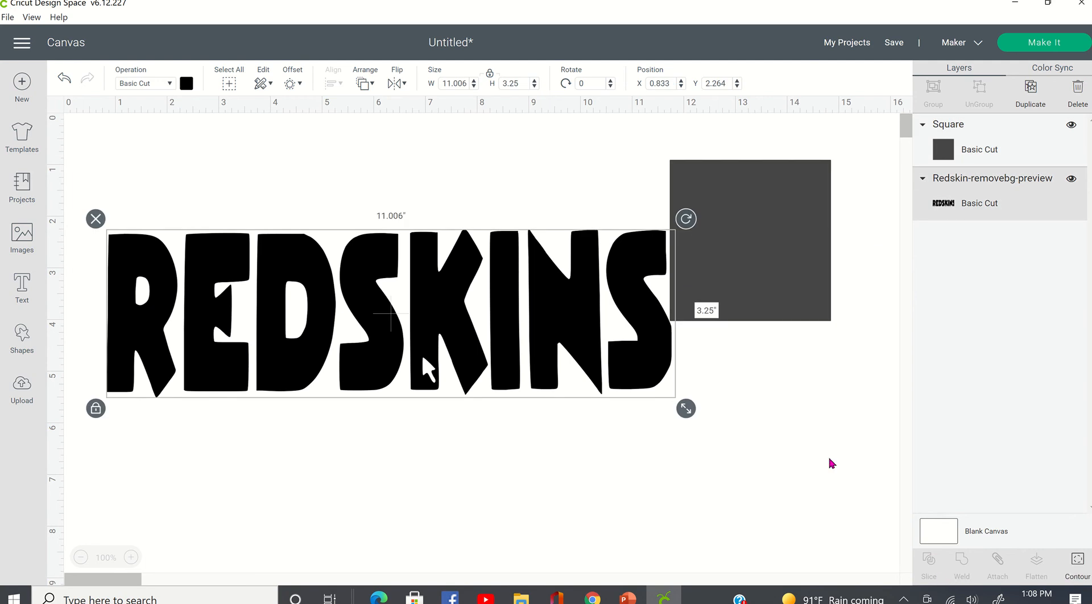
left_click(982, 139, "shift")
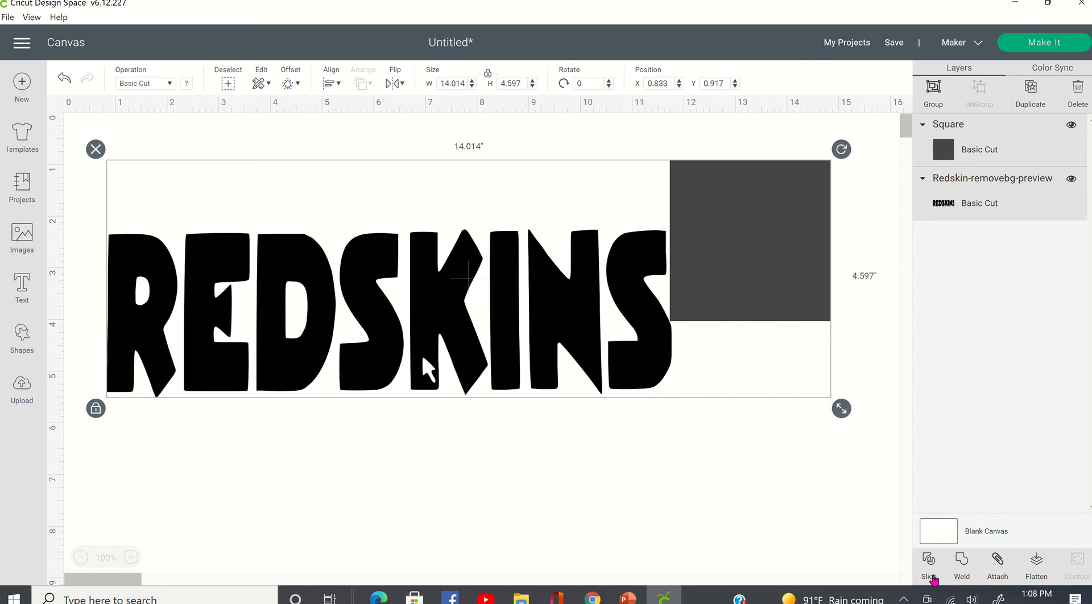
left_click(549, 462)
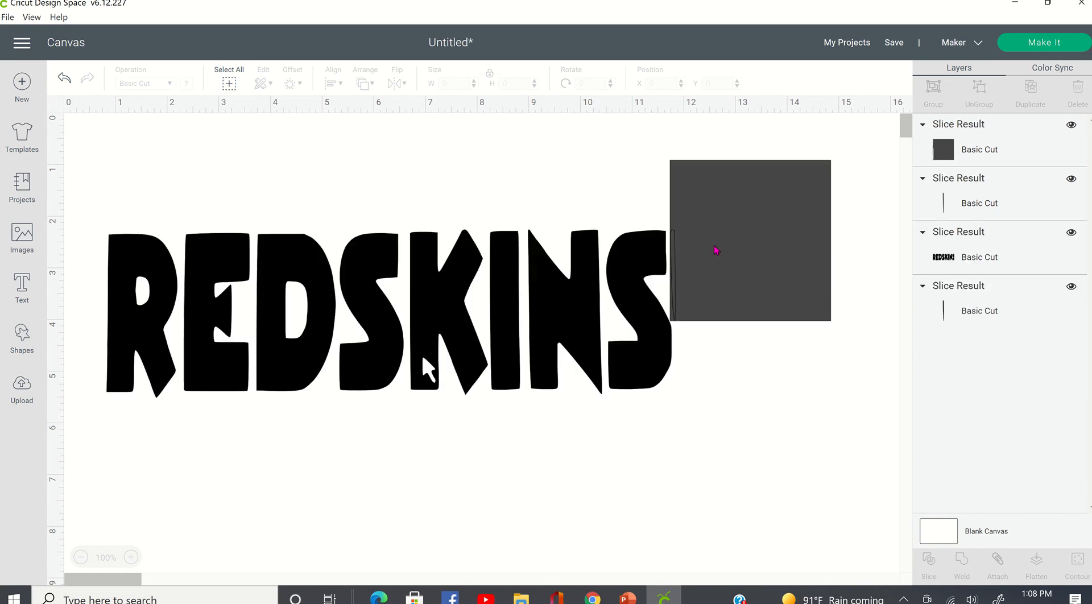
Delete the leftover square and both thin slivers beside the final S.
left_click(743, 203)
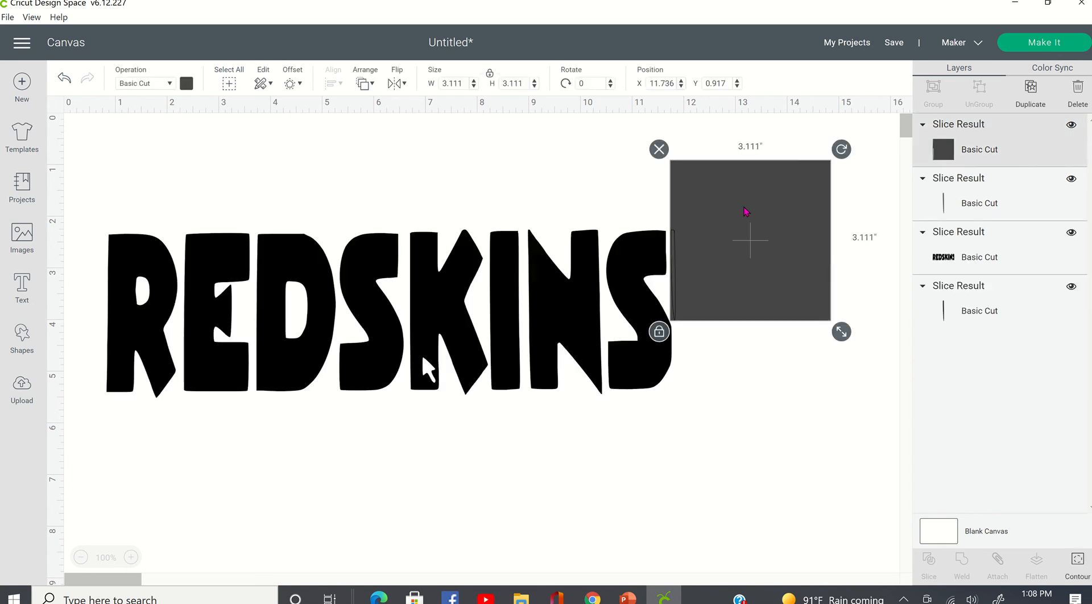
key("Delete")
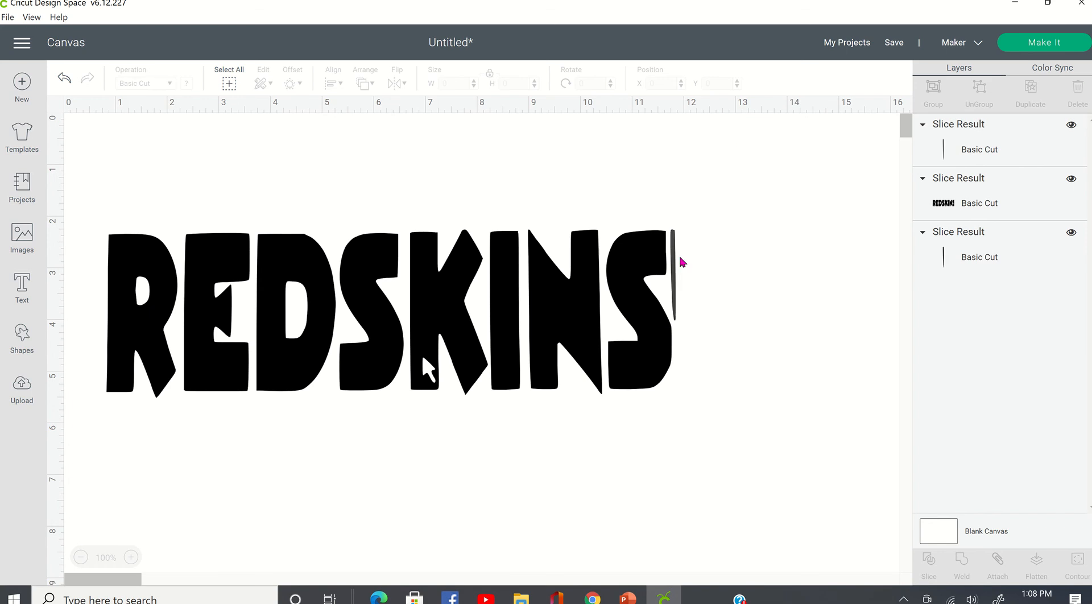
left_click(676, 265)
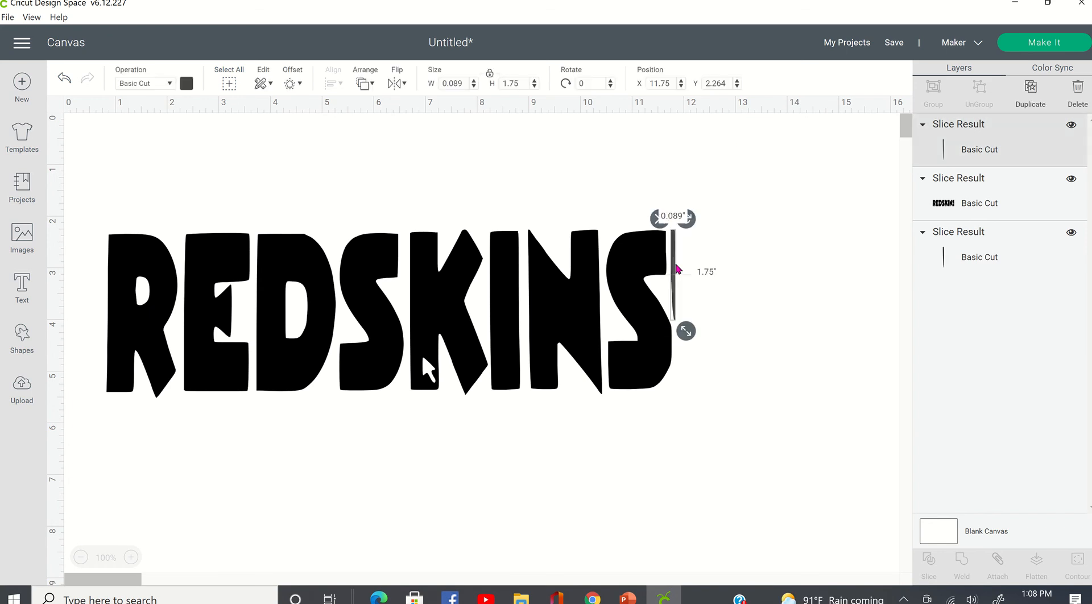
key("Delete")
left_click(676, 266)
key("Delete")
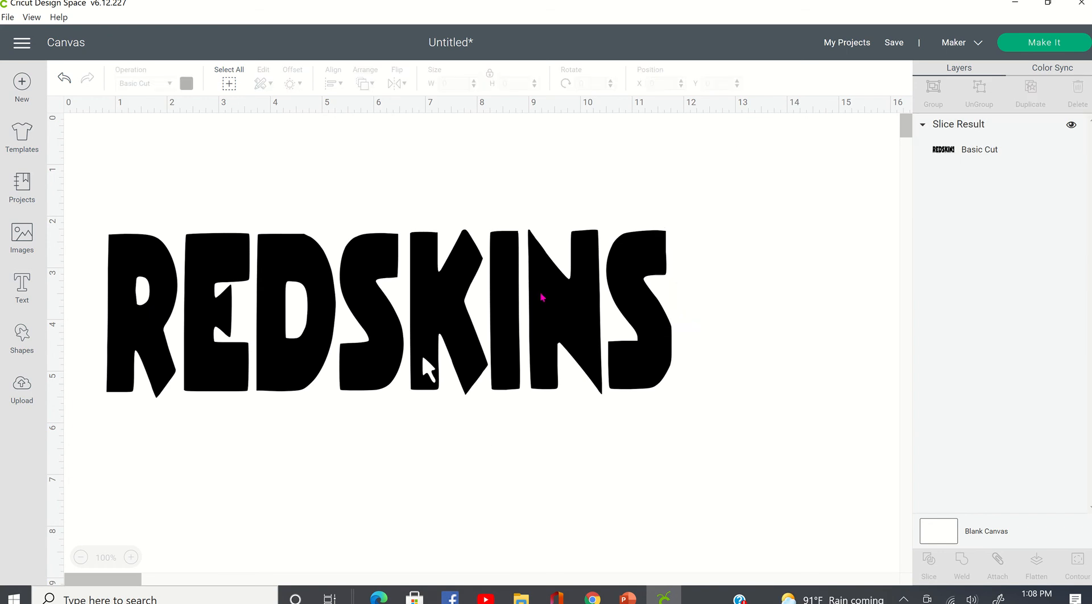
Move the lettering up and cover the white pointer mark in the K with a black, unlocked square resized to about 0.375 by 0.681 inches.
left_click_drag(542, 297, 586, 227)
left_click(546, 357)
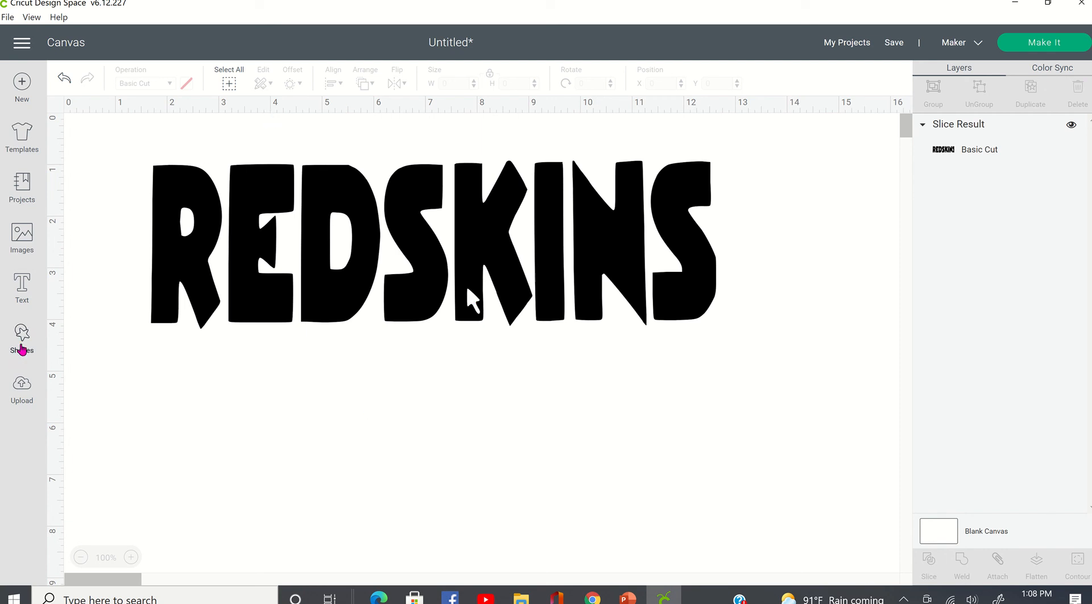
left_click(22, 348)
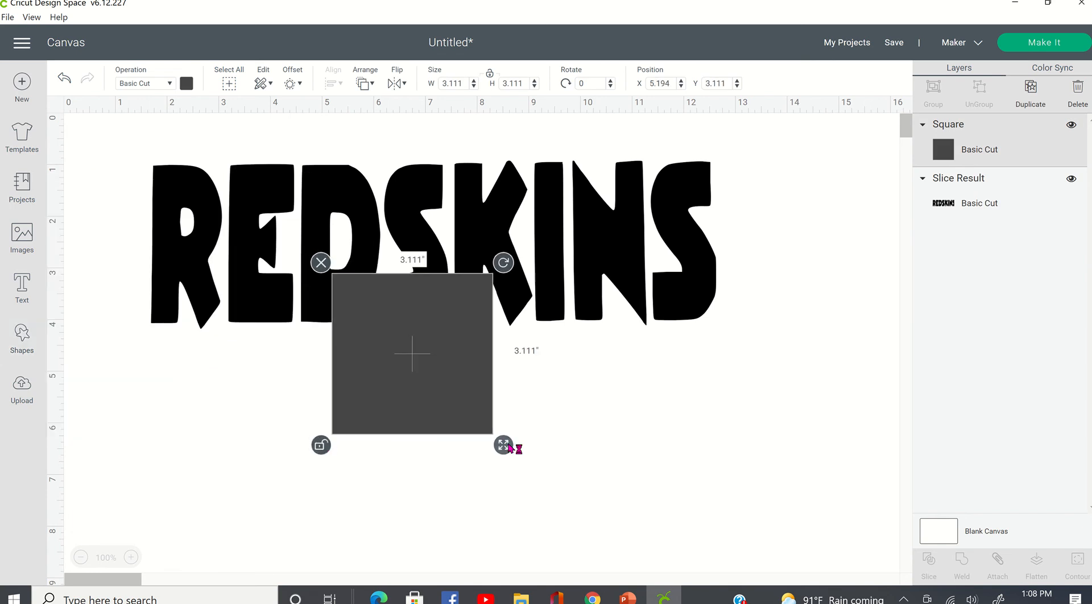
left_click_drag(500, 449, 474, 328)
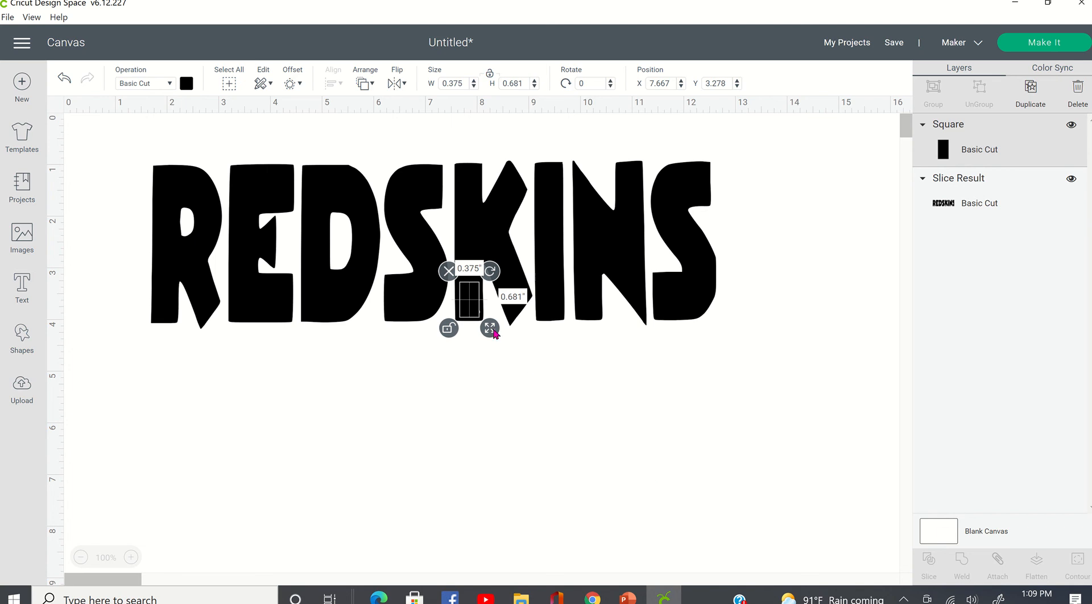
Select the black patch and the lettering together and weld them into one shape.
left_click(508, 385)
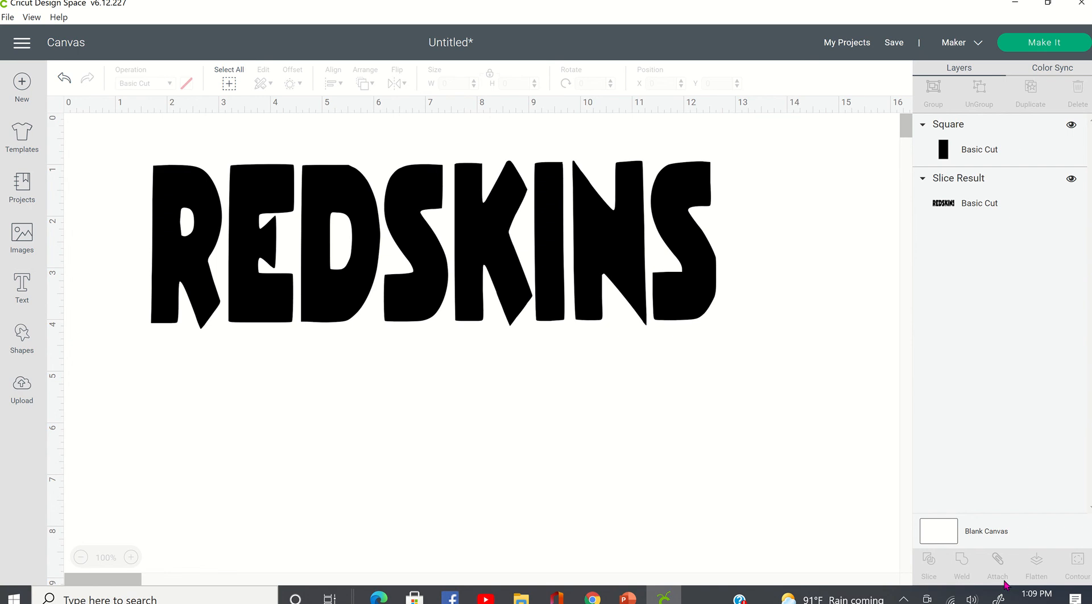
key("ctrl+a")
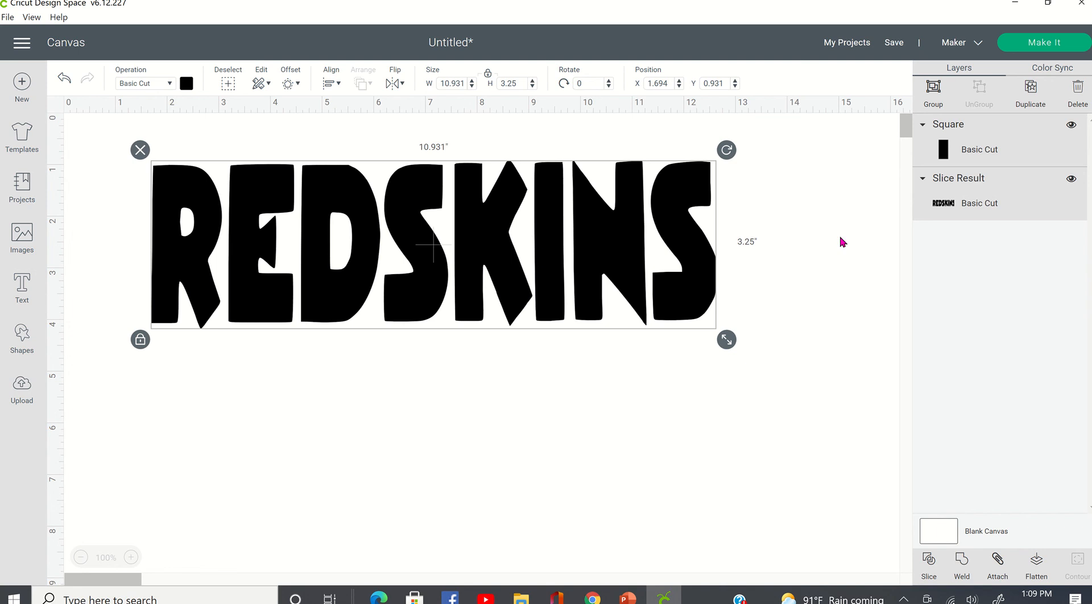
left_click(961, 562)
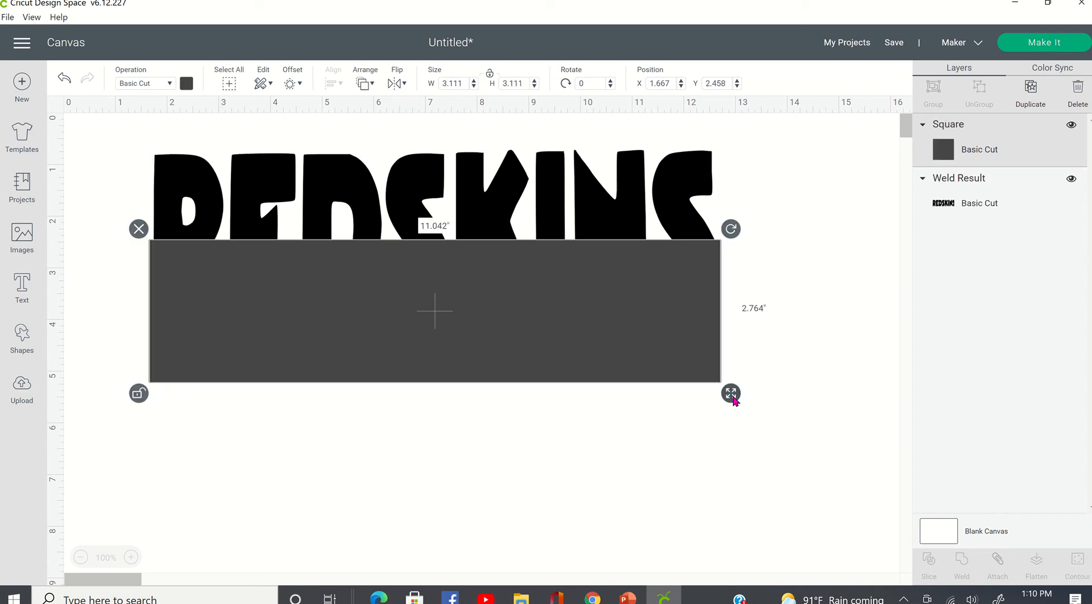
Stretch the square to about 11.06 by 2.76 inches over the lettering's lower half, slice the two and remove the leftover pieces.
left_click_drag(728, 391, 731, 394)
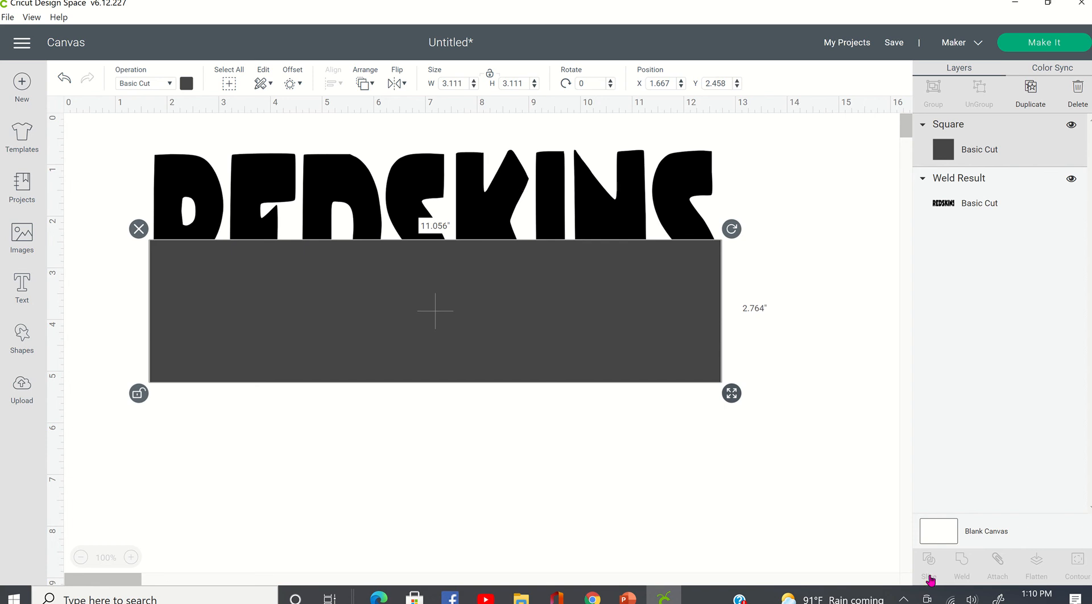
key("ctrl+a")
left_click(680, 476)
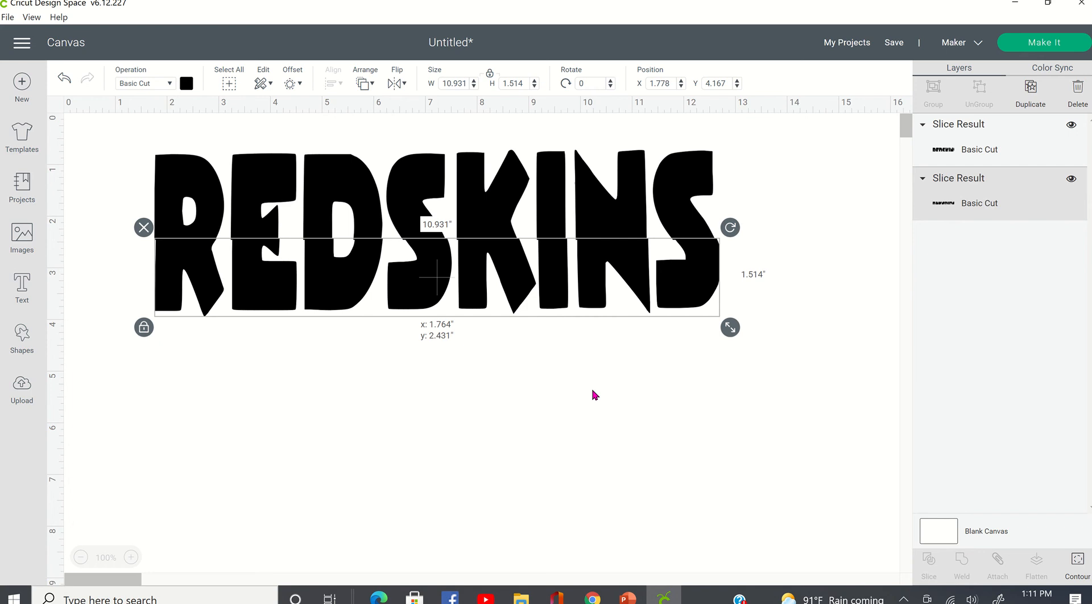
Shift the upper half of the lettering slightly to meet the lower half, and colour the lower half yellow.
left_click(669, 210)
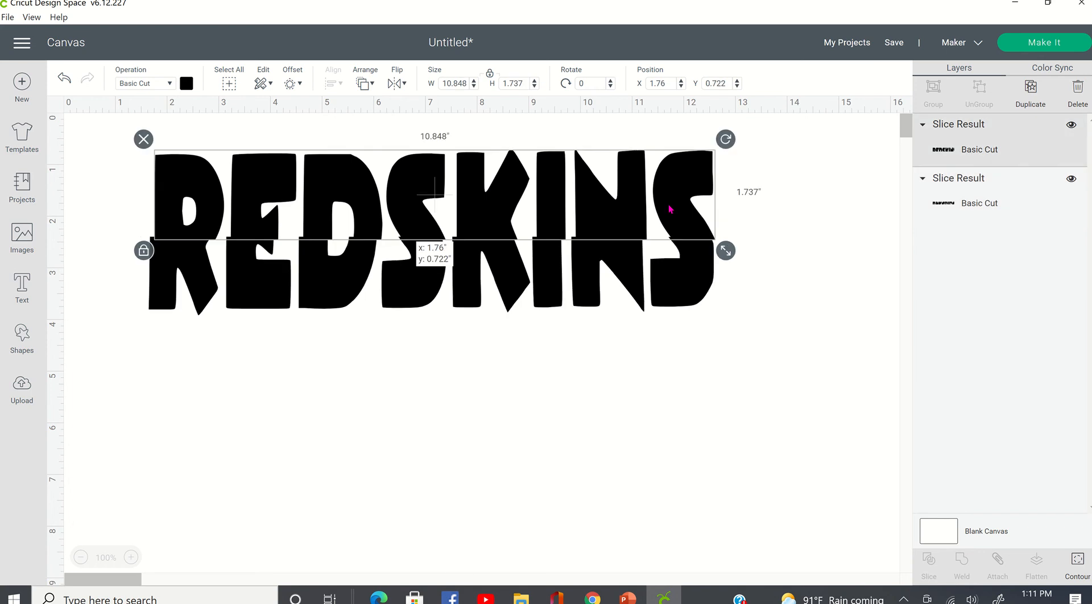
left_click_drag(670, 210, 666, 209)
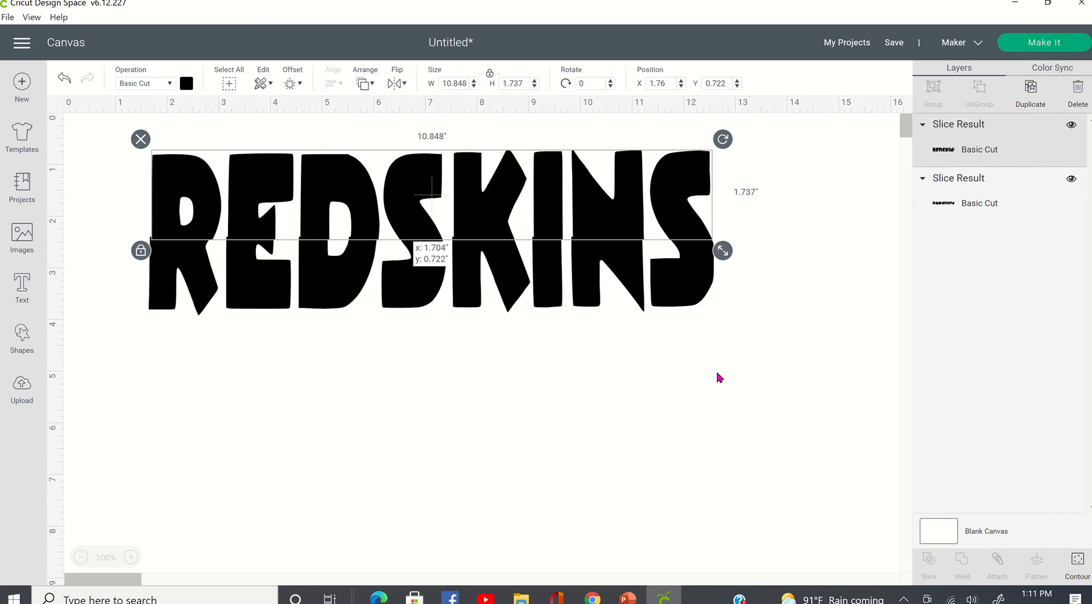
left_click(687, 284)
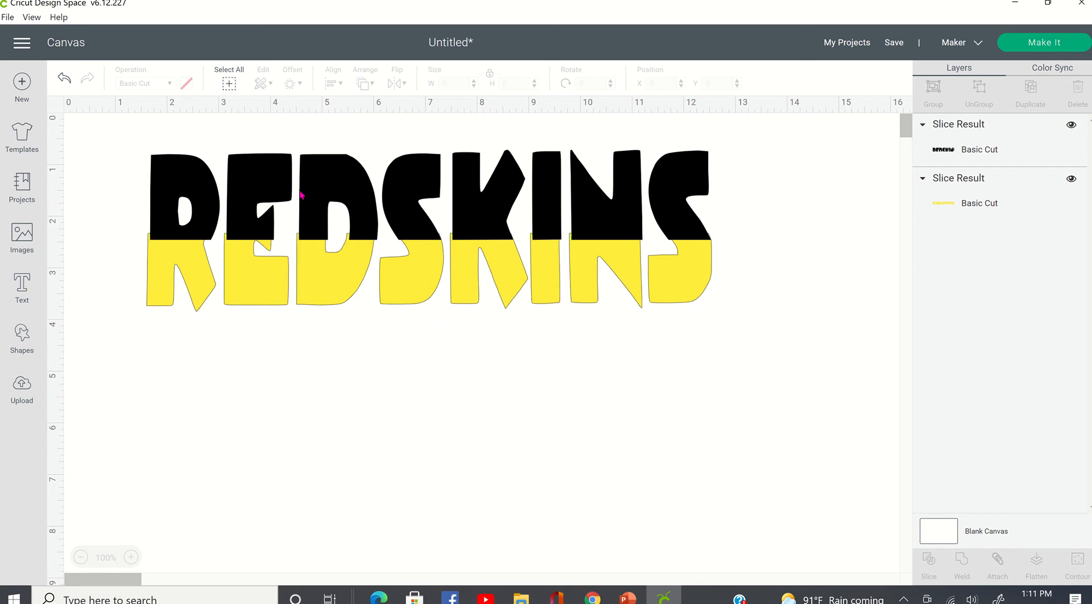
Try to line up the black upper half with the yellow lower half by nudging it sideways.
left_click(279, 185)
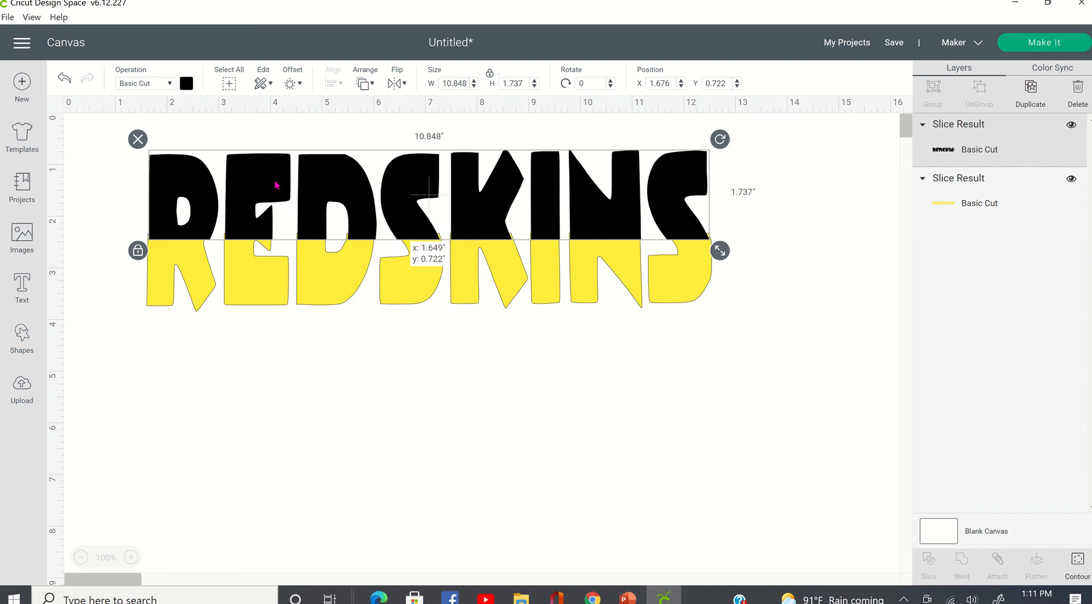
left_click_drag(279, 185, 275, 184)
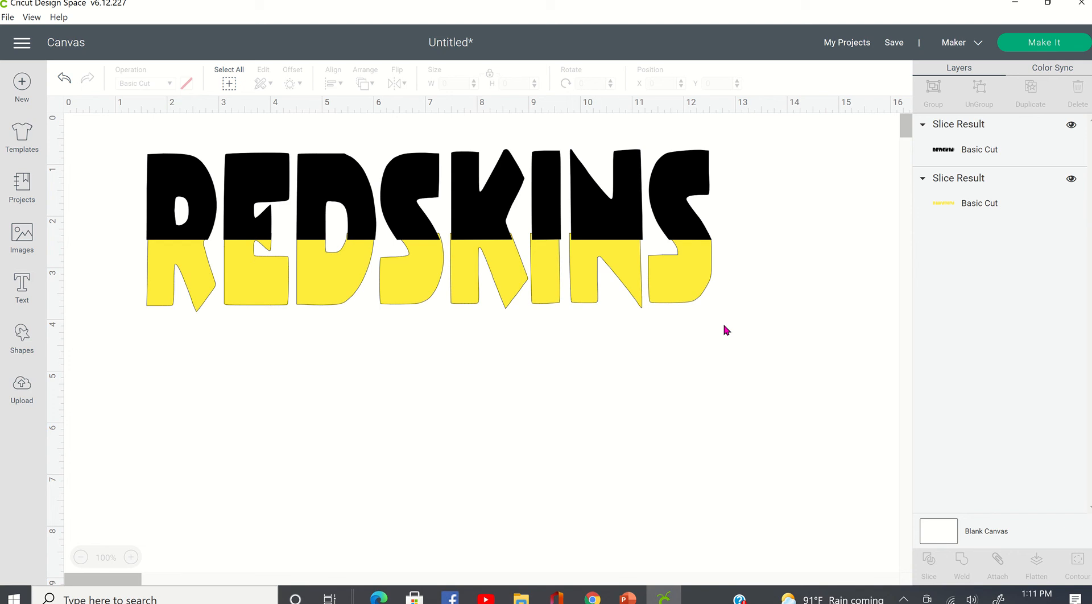
key("Right")
left_click(714, 362)
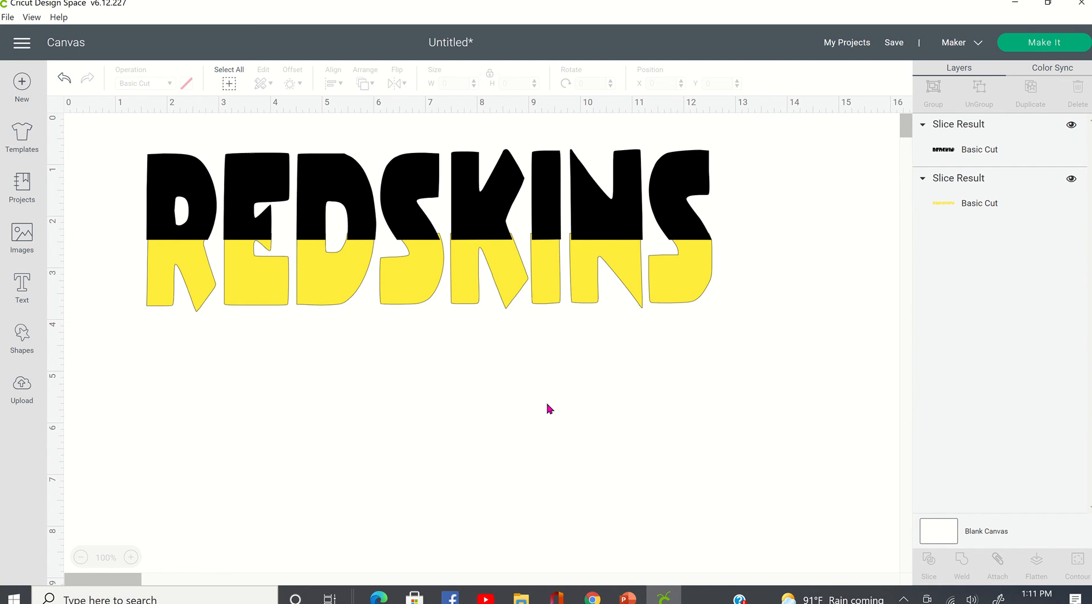
Try to match the halves by adjusting the black one and resizing the yellow one to about 10.91 by 1.32 inches.
left_click_drag(266, 188, 264, 186)
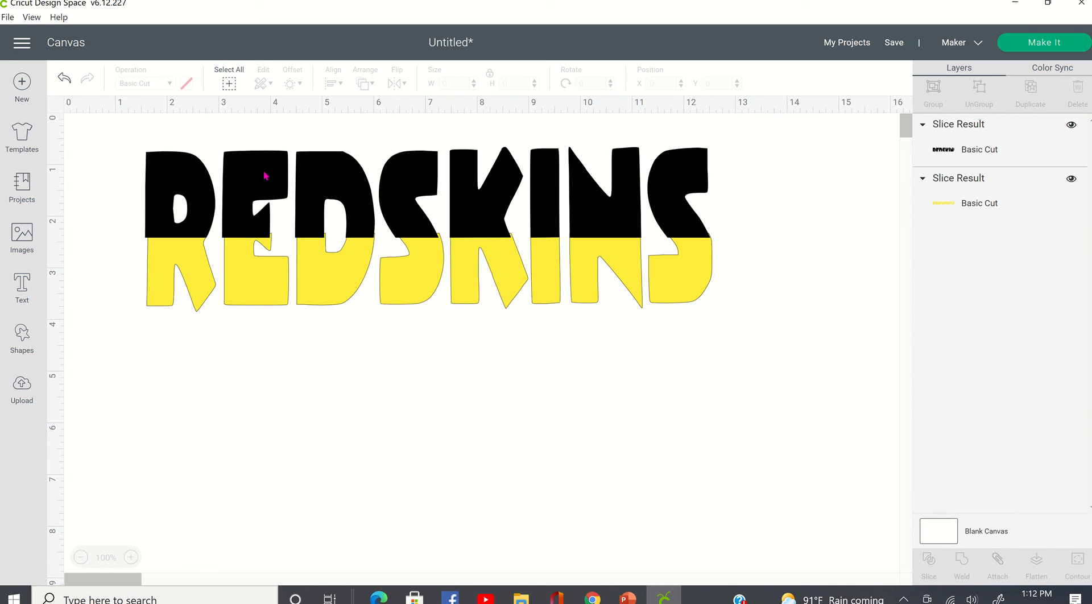
left_click_drag(265, 176, 267, 175)
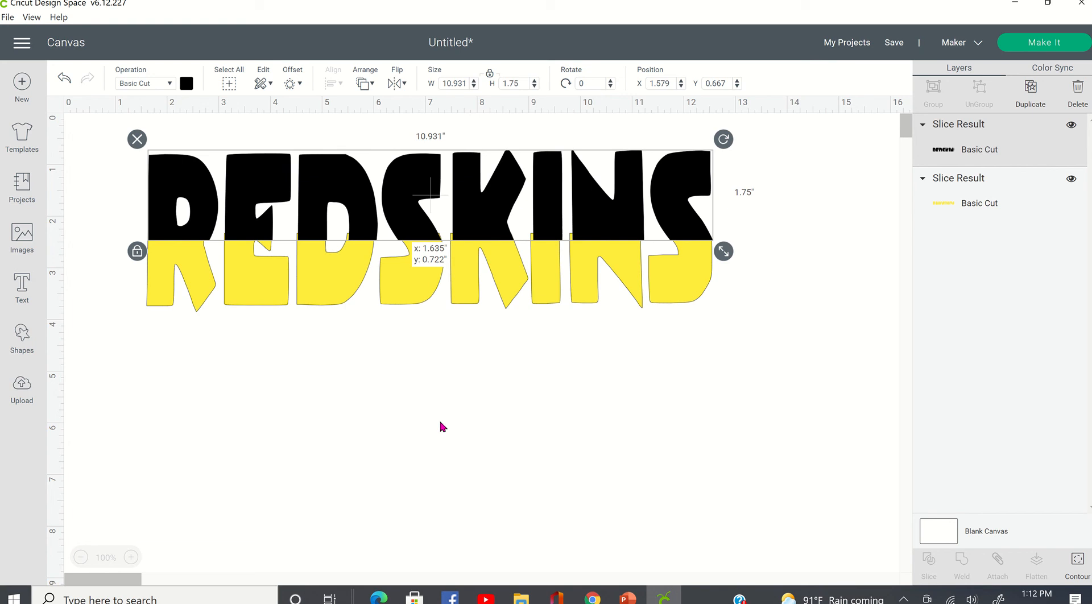
key("ctrl+z")
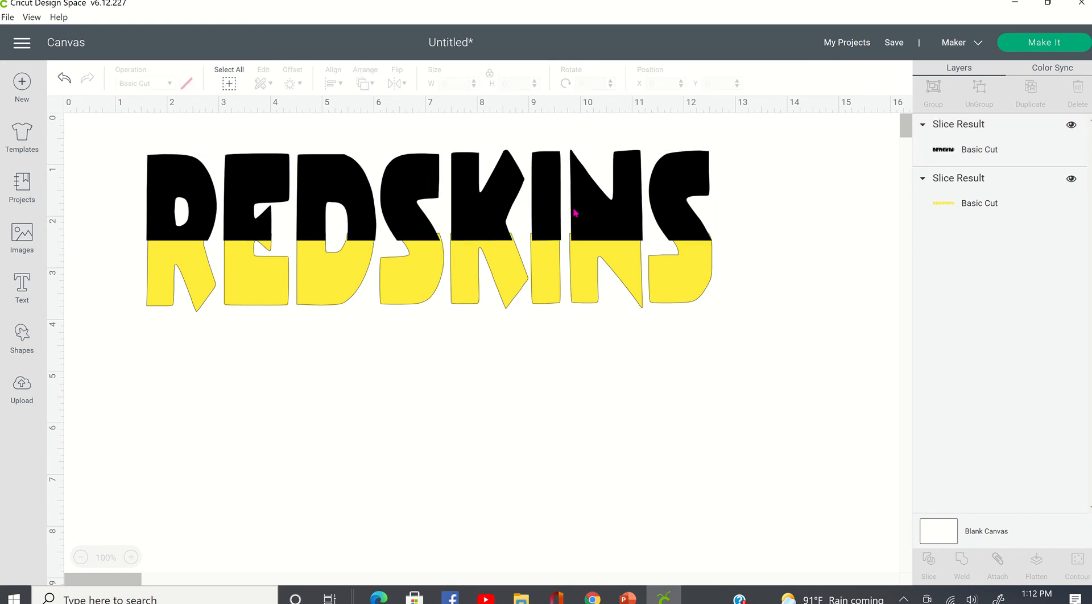
left_click(593, 234)
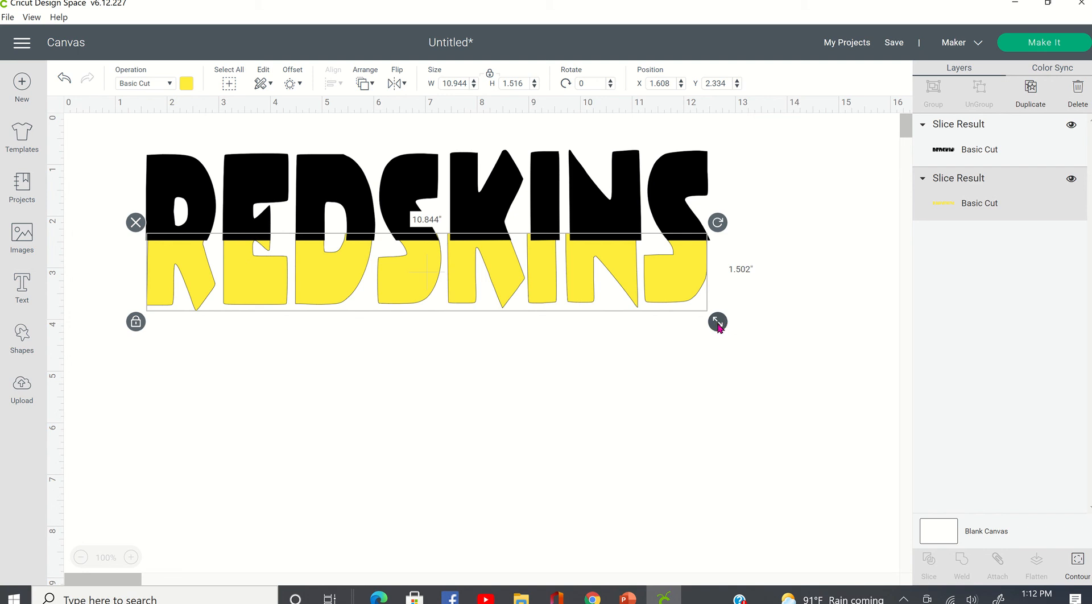
left_click_drag(718, 323, 720, 320)
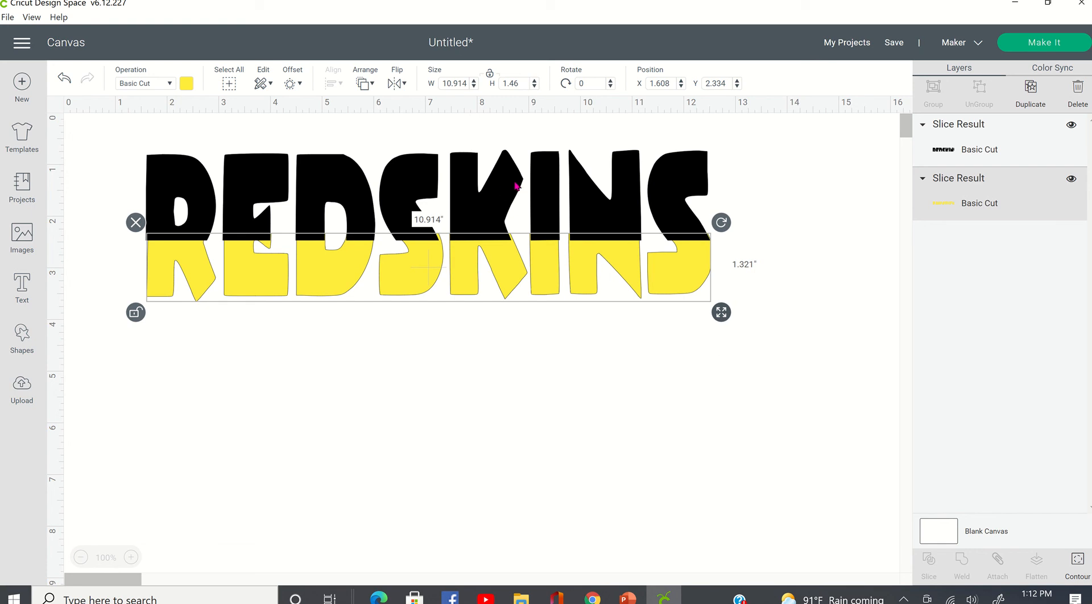
Undo the moves, resizing and recolouring back to the originally aligned halves, and colour the lower half yellow.
left_click(63, 84)
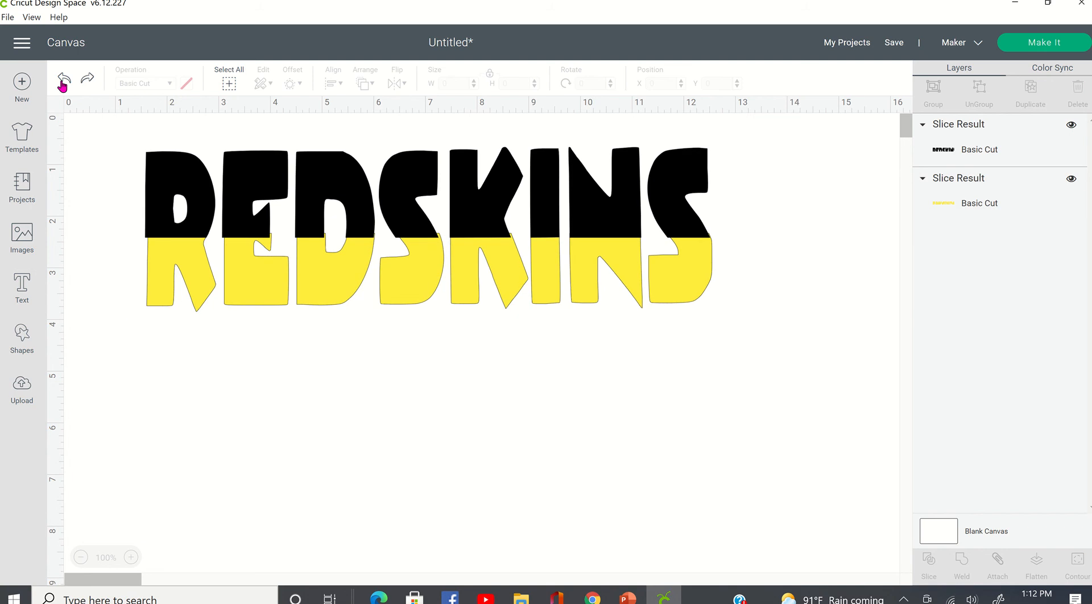
left_click(63, 83)
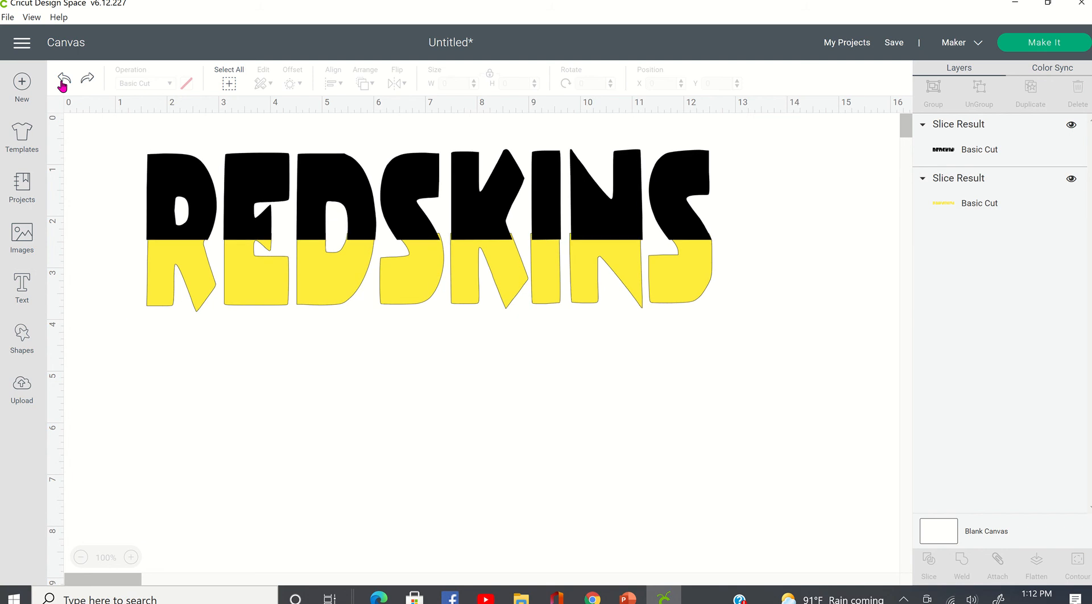
left_click(62, 84)
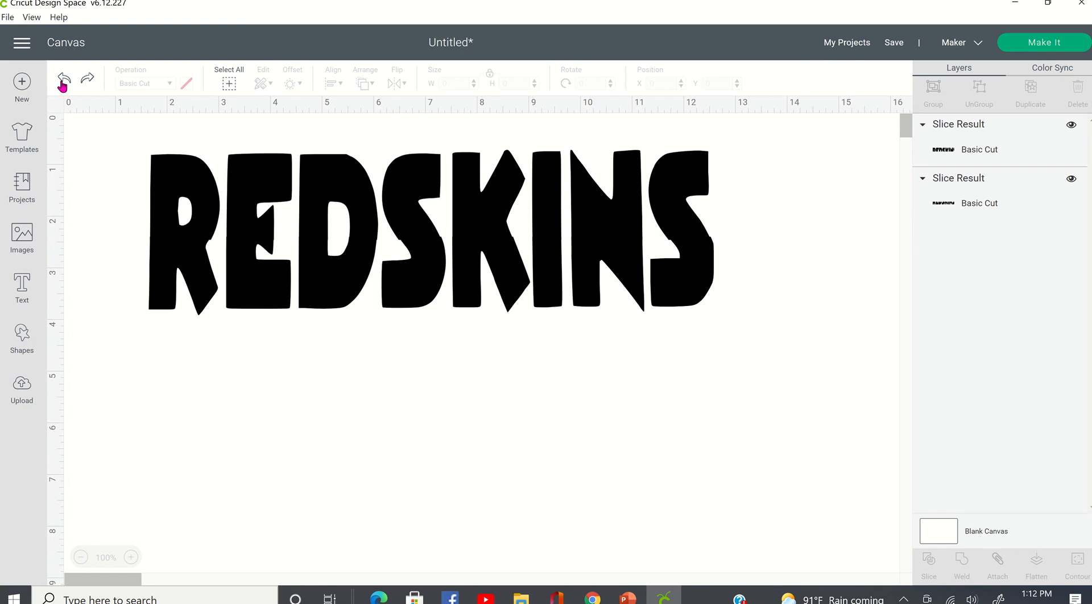
left_click(62, 84)
left_click(63, 83)
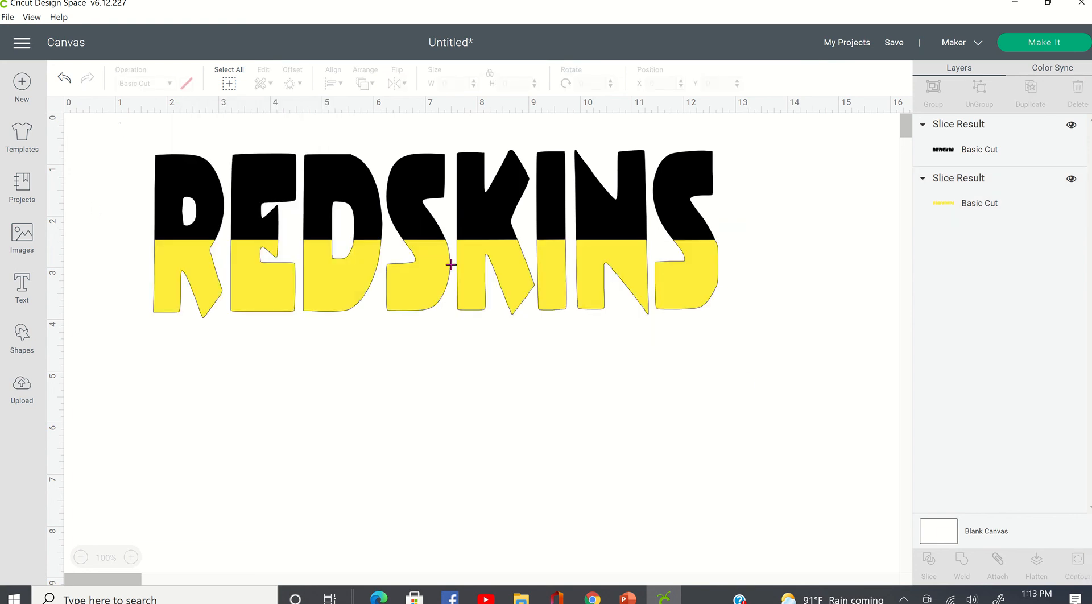
Group the black and yellow halves and move the group to about X 1.236, Y 1.111.
key("ctrl+a")
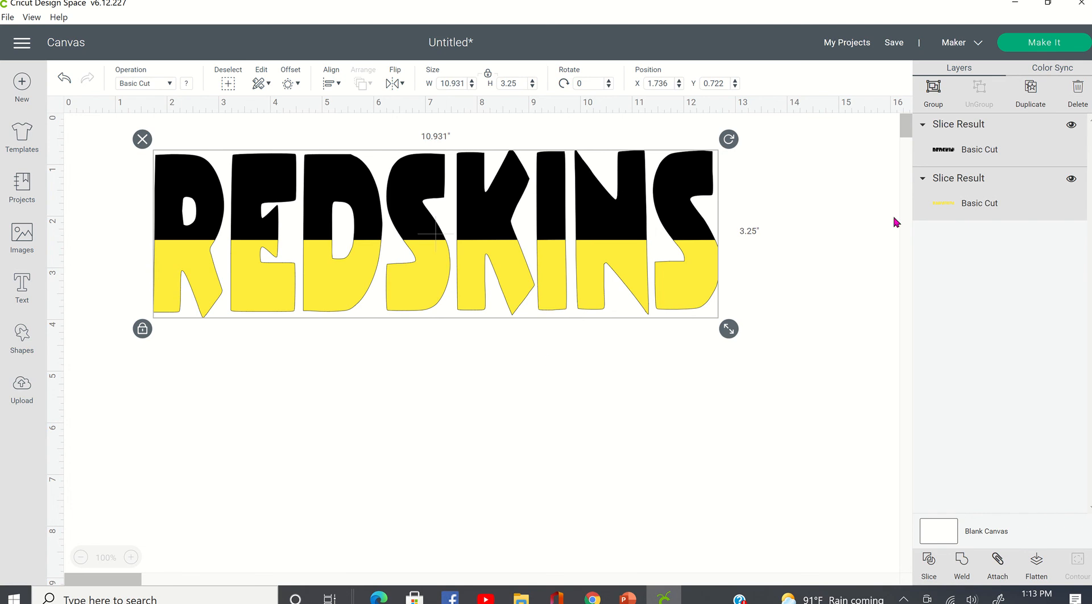
left_click(933, 93)
left_click_drag(370, 169, 344, 190)
Within the group, recolour the lower half of the lettering dark orange and the upper half green.
double_click(552, 278)
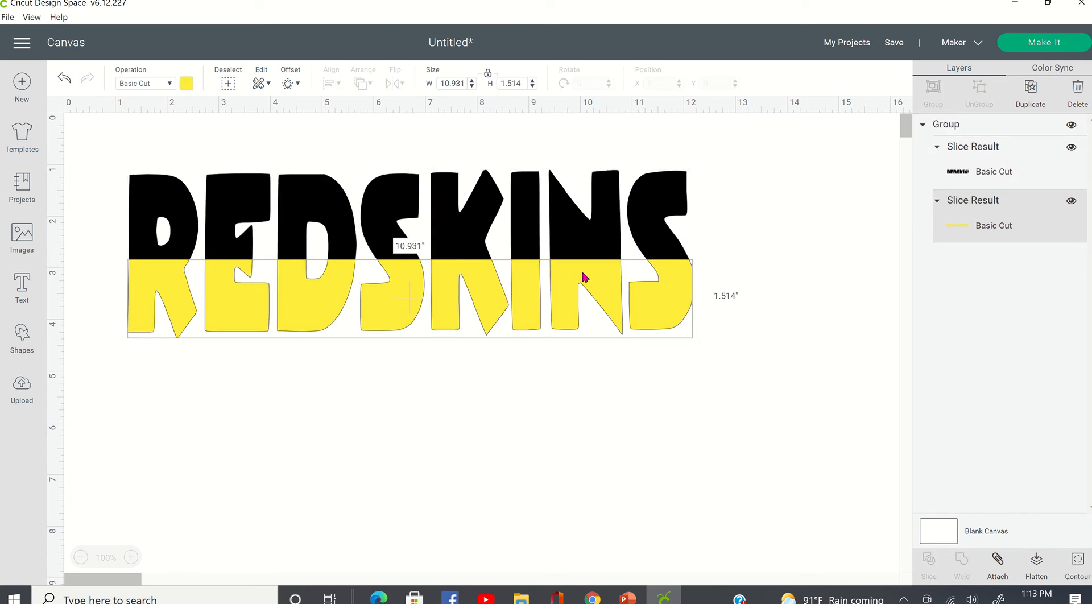
left_click(187, 84)
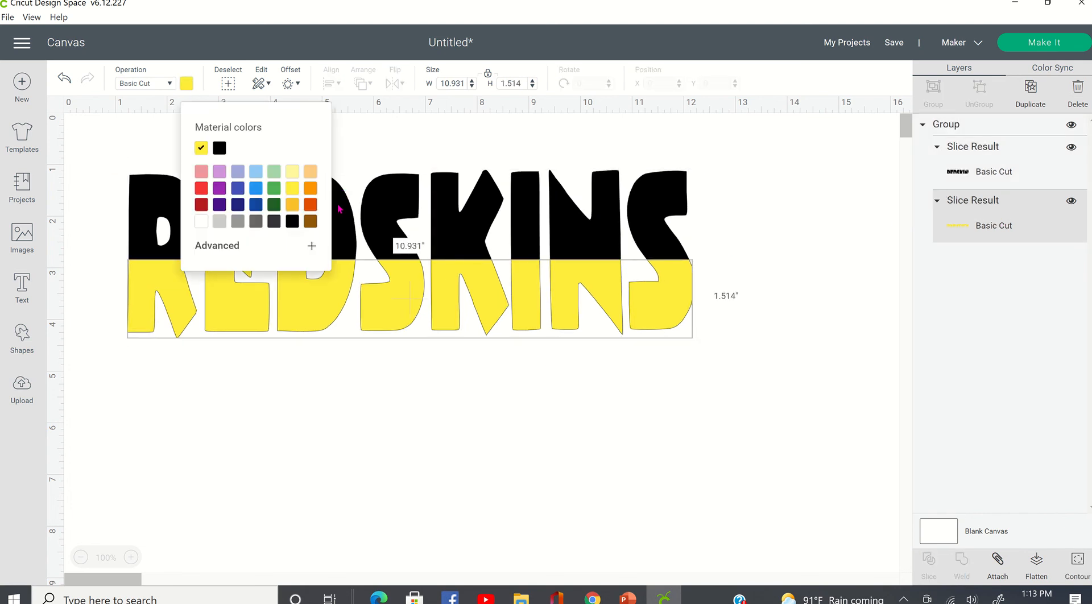
left_click(310, 204)
left_click(796, 176)
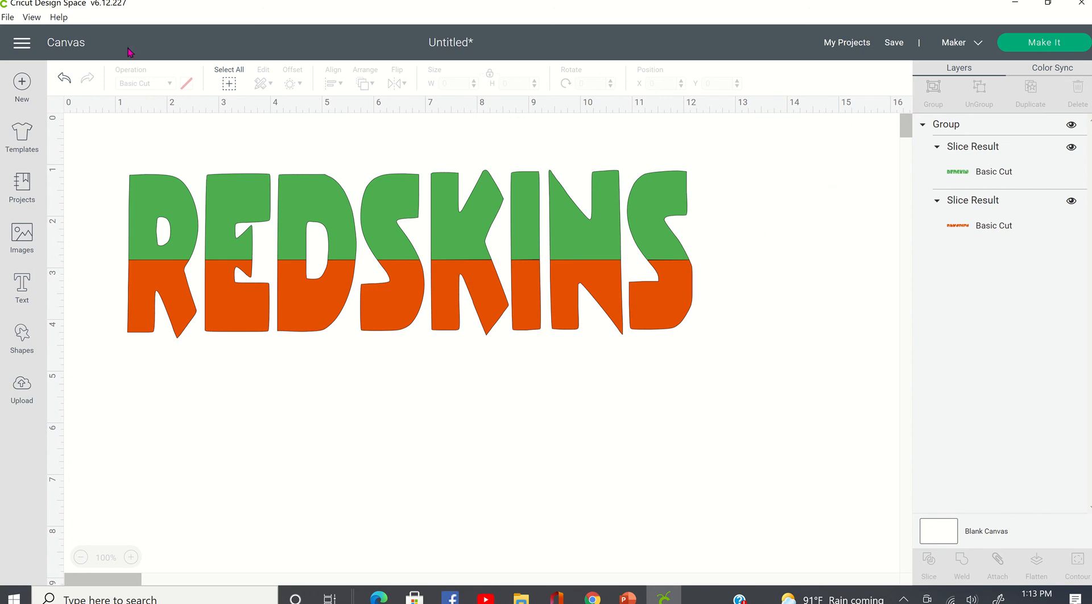
Undo the green colouring of the upper half and recolour the lower half golden yellow.
left_click(64, 80)
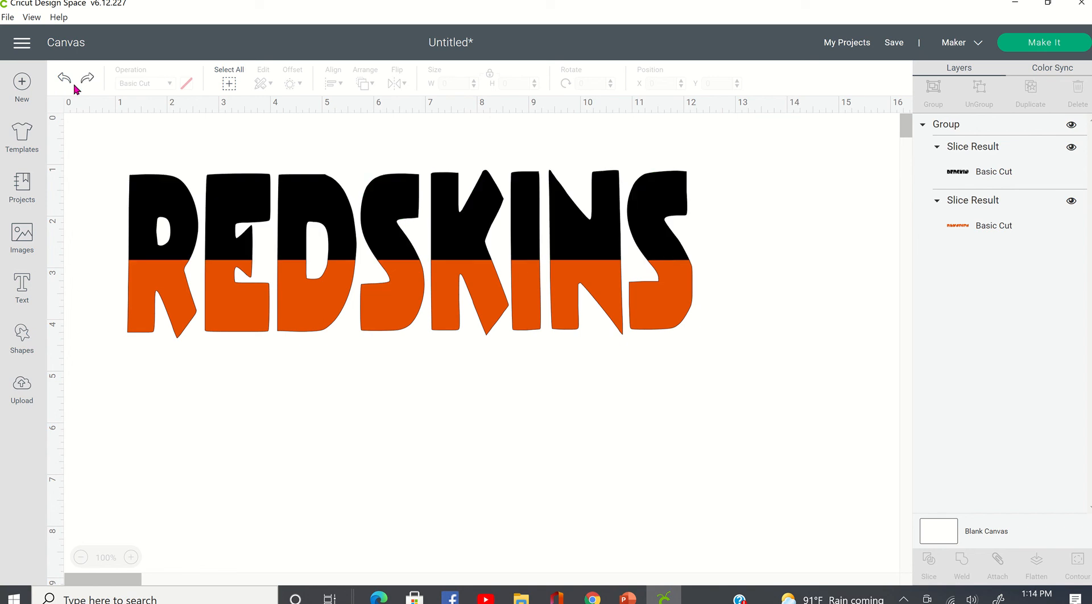
left_click(244, 327)
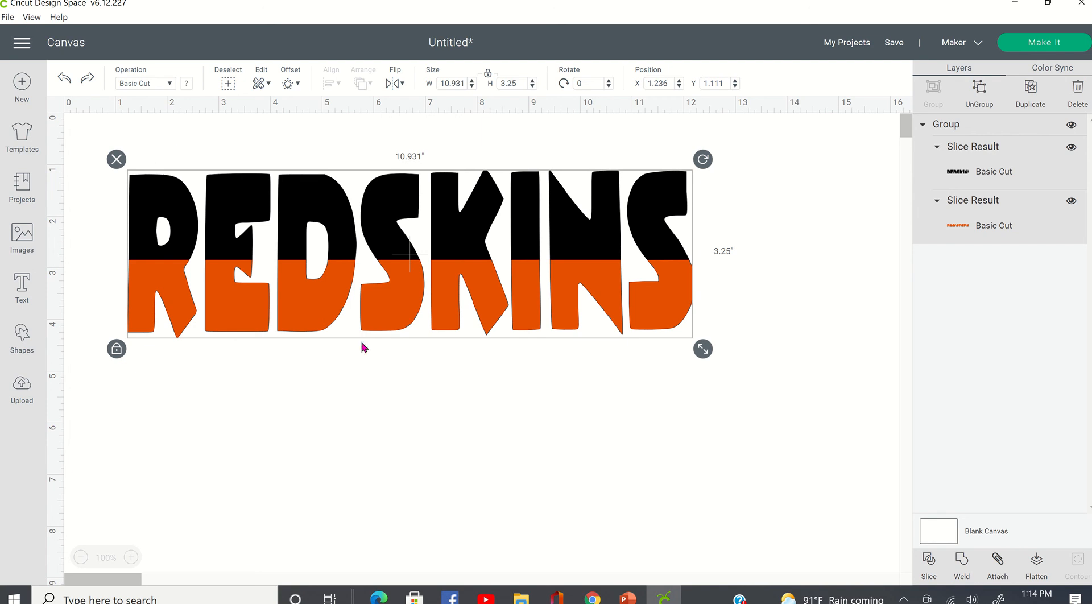
left_click(482, 394)
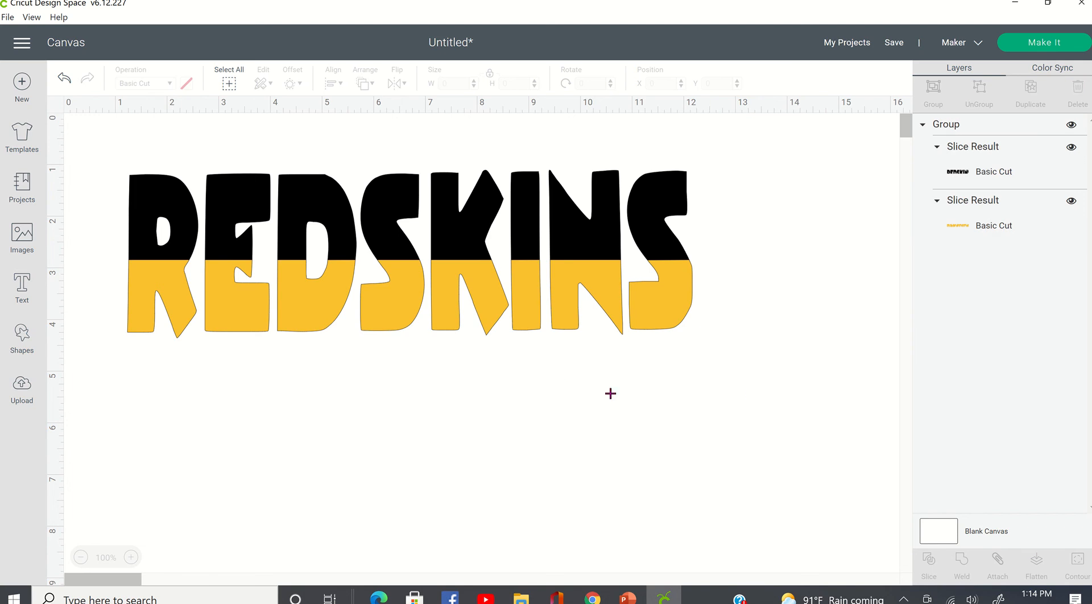
Preview both cut mats of the grouped lettering, return to the canvas and flatten the lettering into a Print Then Cut image.
left_click_drag(63, 133, 765, 376)
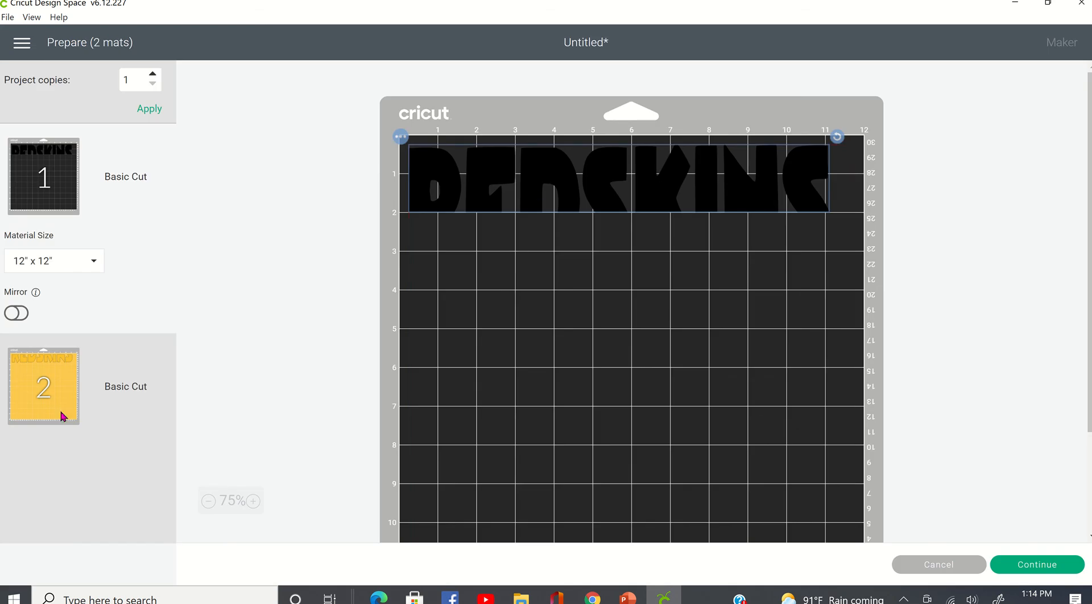
left_click(57, 413)
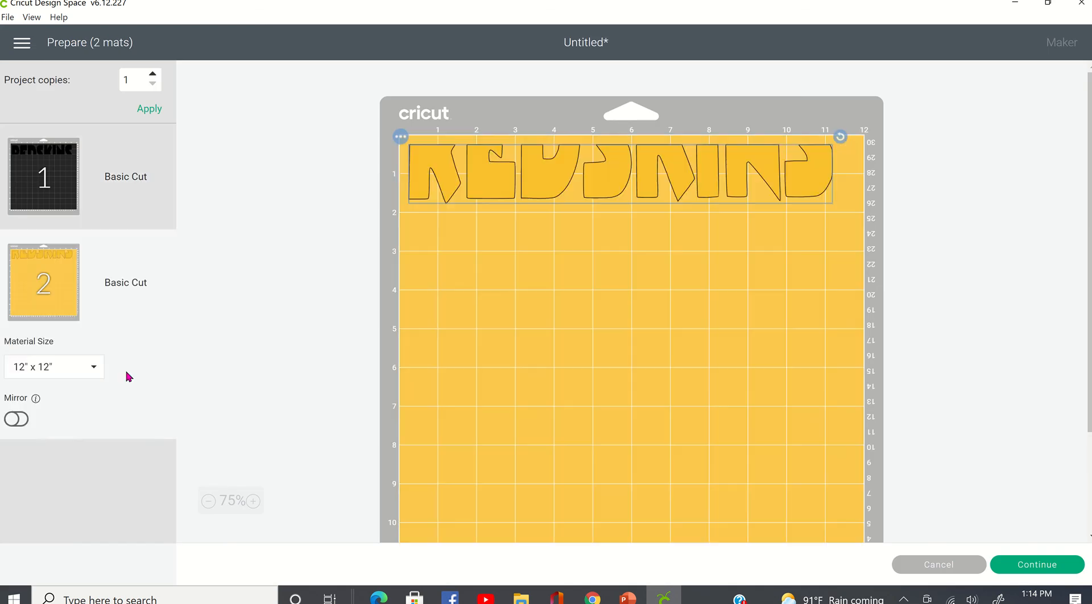
left_click(938, 564)
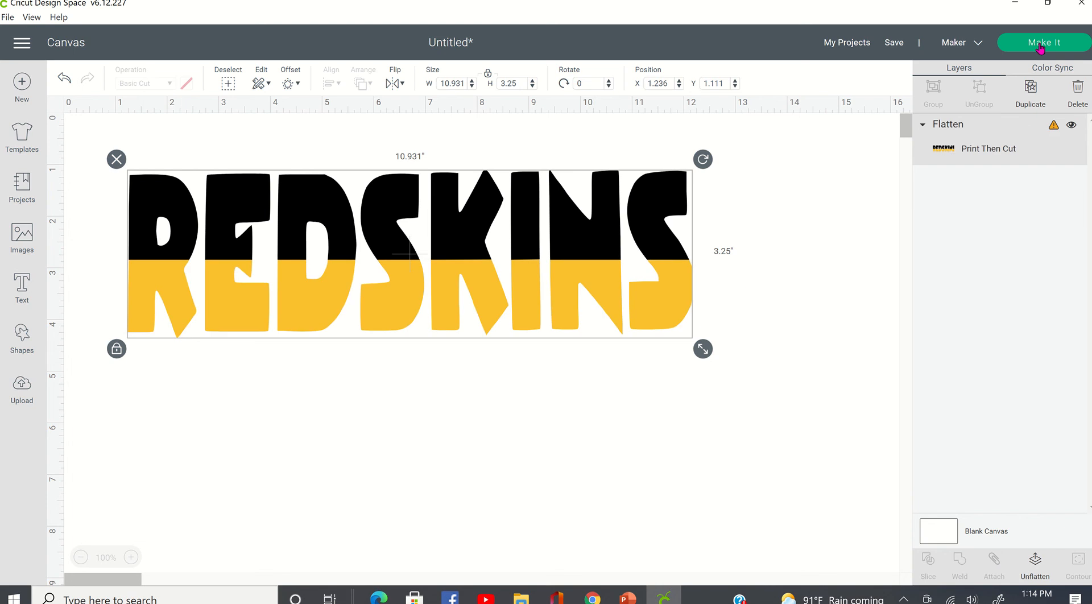
Try to send the flattened lettering to the machine, and shrink it to about 8.64 by 2.57 inches.
left_click(1040, 47)
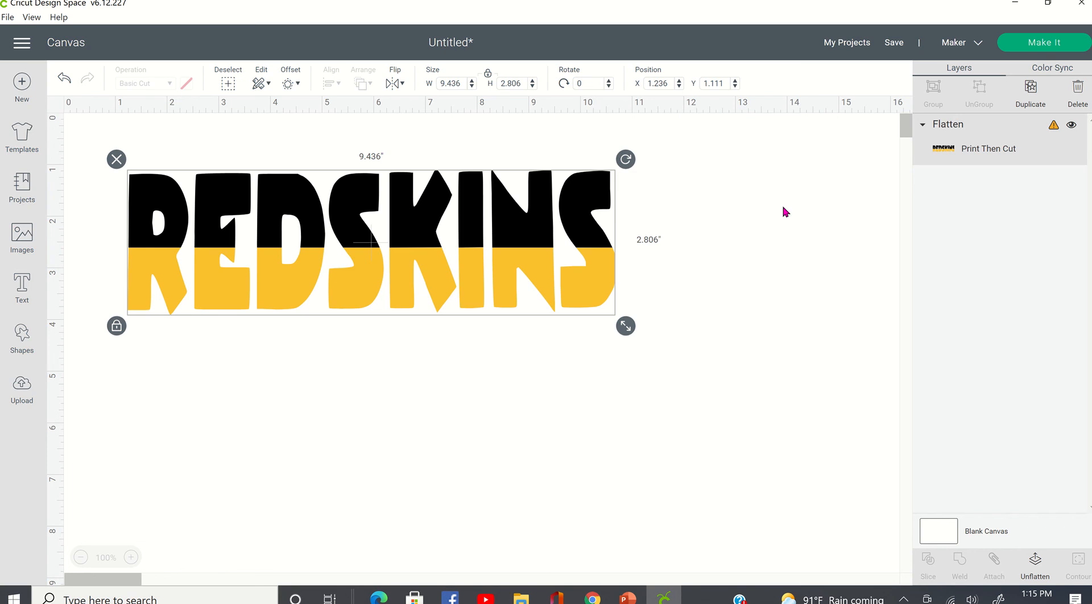
left_click(782, 207)
left_click(601, 249)
left_click_drag(629, 324, 638, 321)
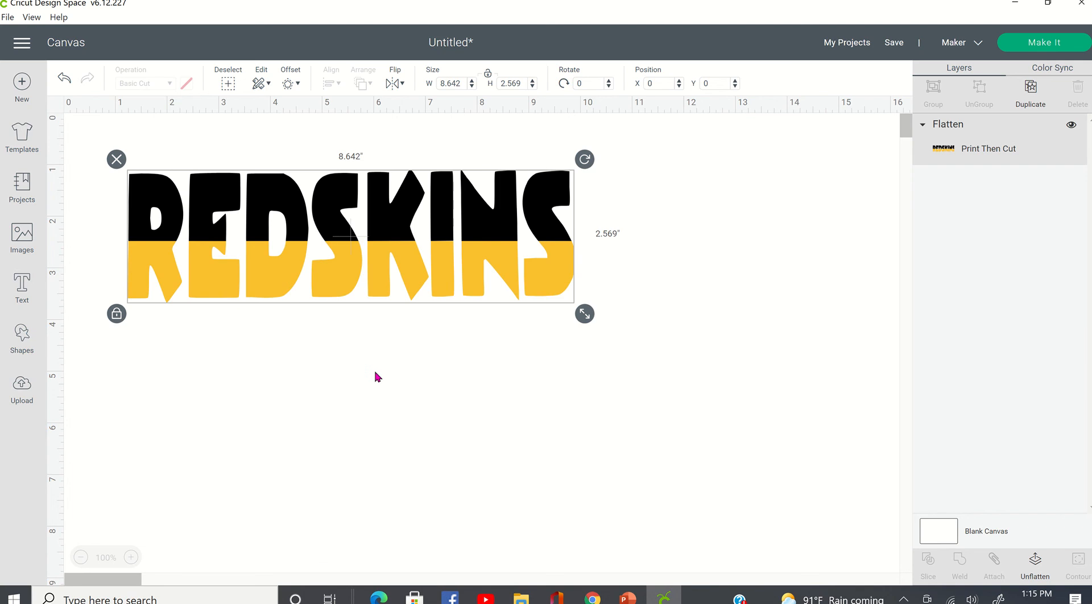
Cover the letters SKINS with a new square stretched to about 5.47 by 3.21 inches, and select it together with the flattened lettering.
left_click(341, 350)
left_click(334, 205)
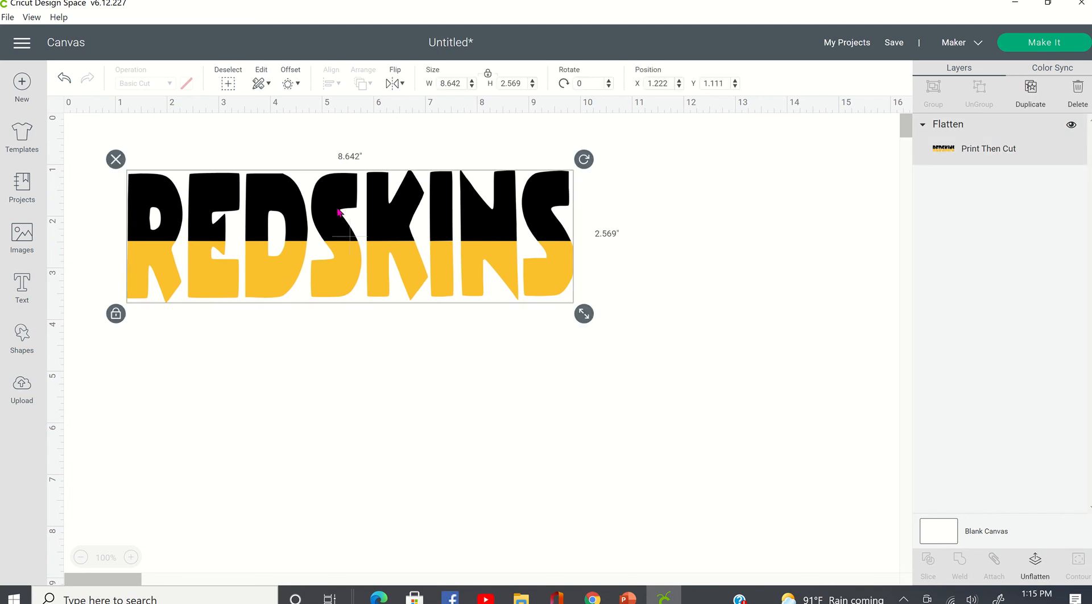
left_click(22, 348)
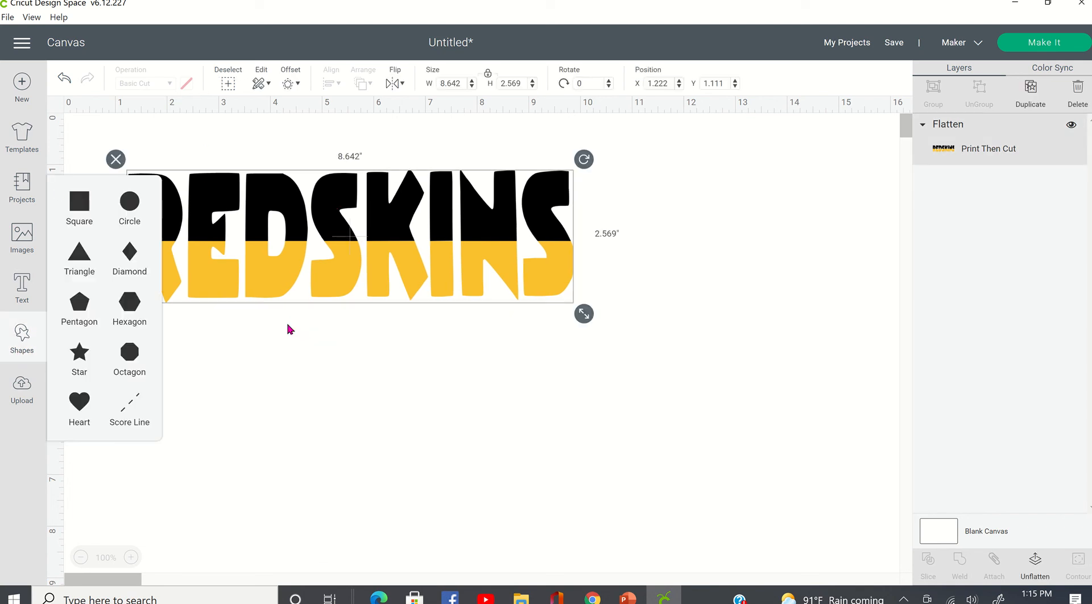
left_click(86, 203)
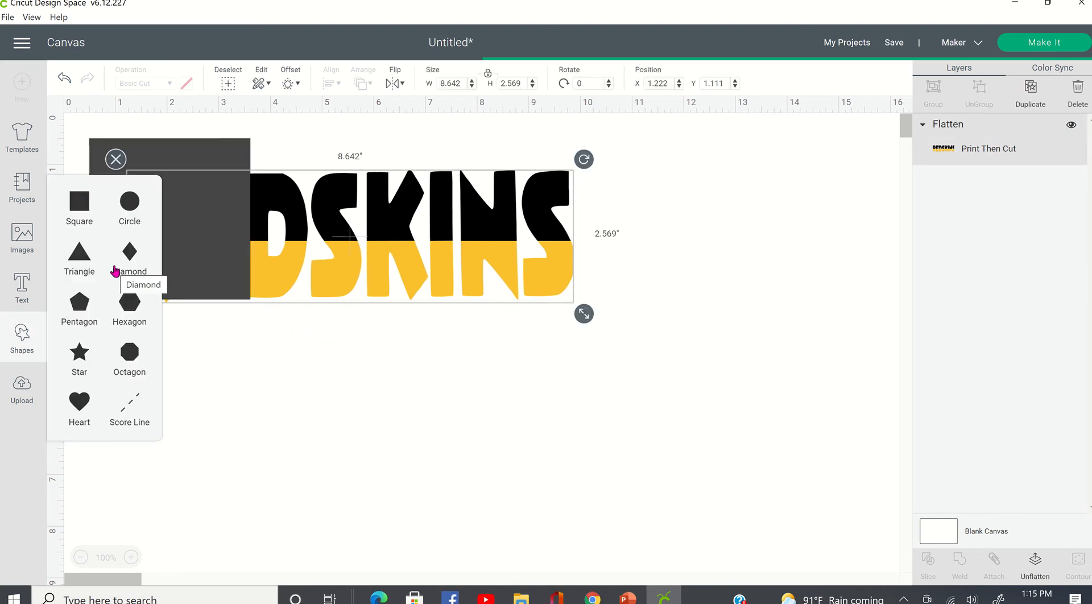
left_click_drag(242, 257, 409, 264)
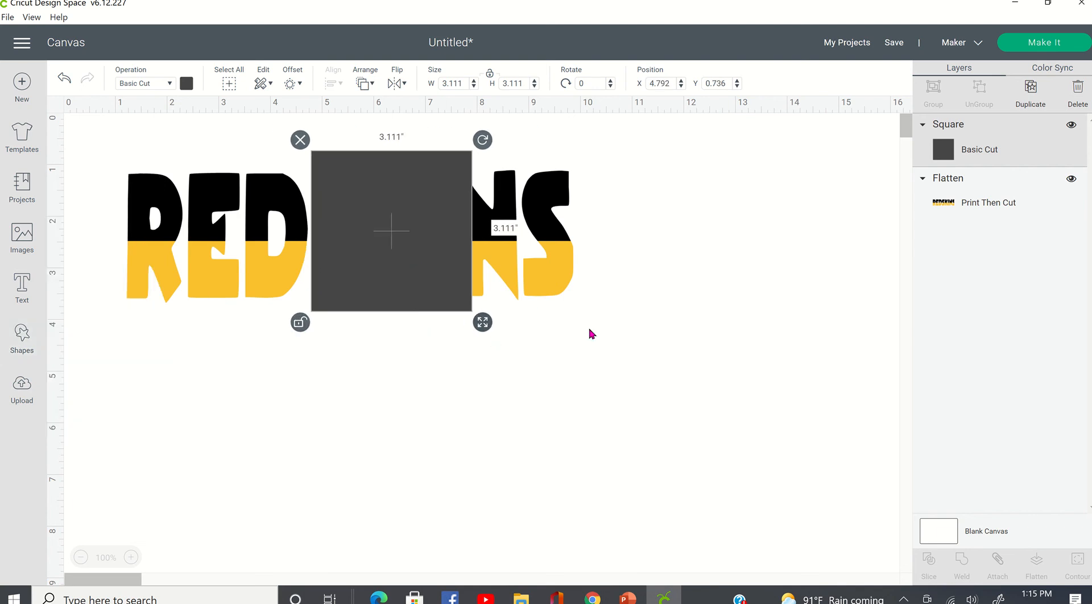
left_click_drag(482, 323, 609, 329)
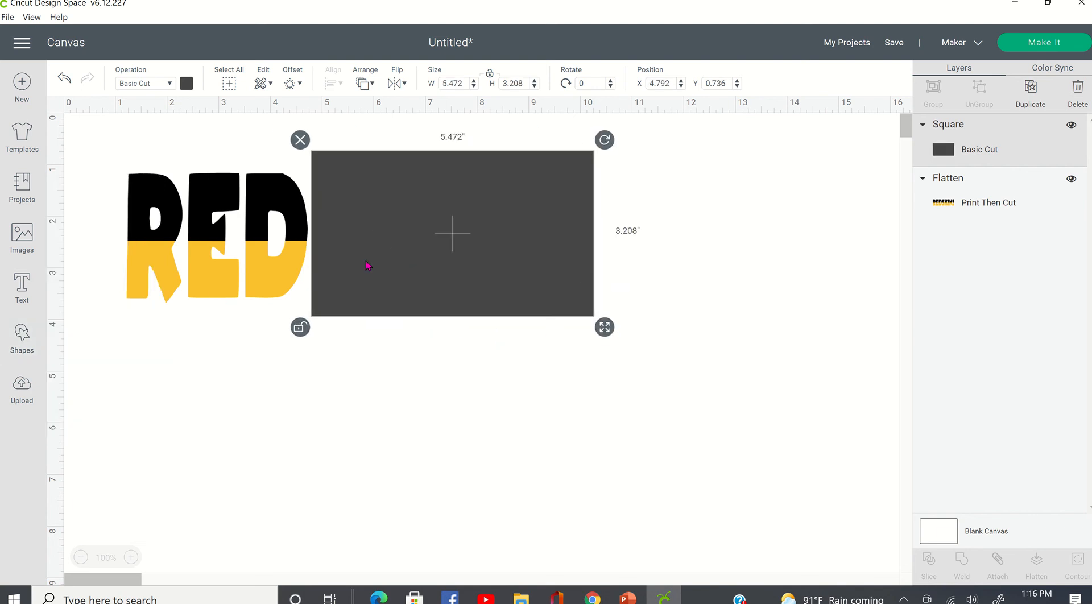
left_click(284, 273, "shift")
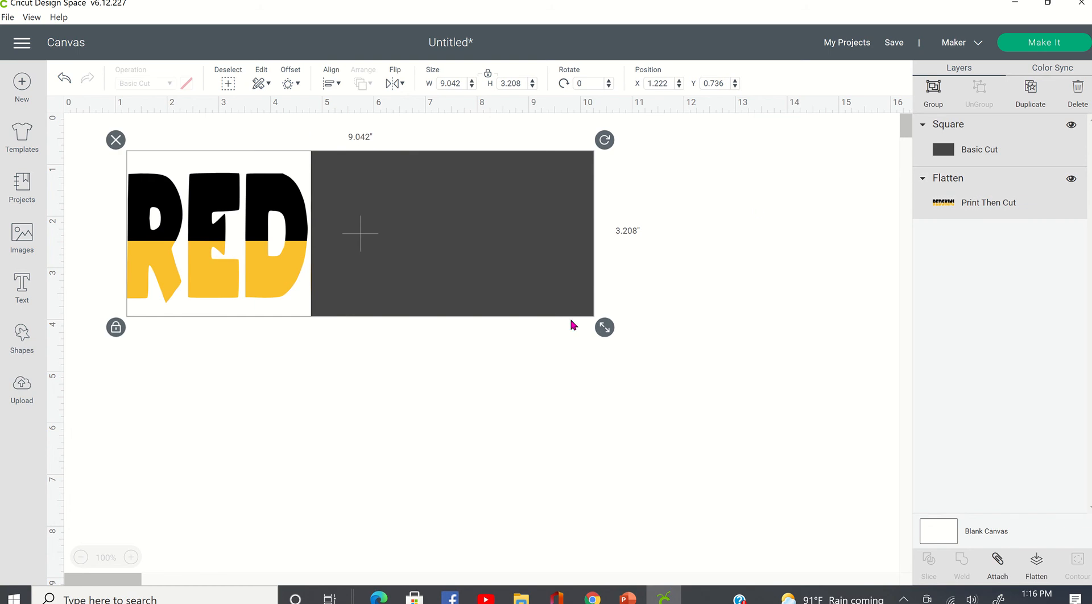
Unflatten the REDSKINS lettering back into its separate slices, and try selecting the group together with the dark square.
left_click(765, 222)
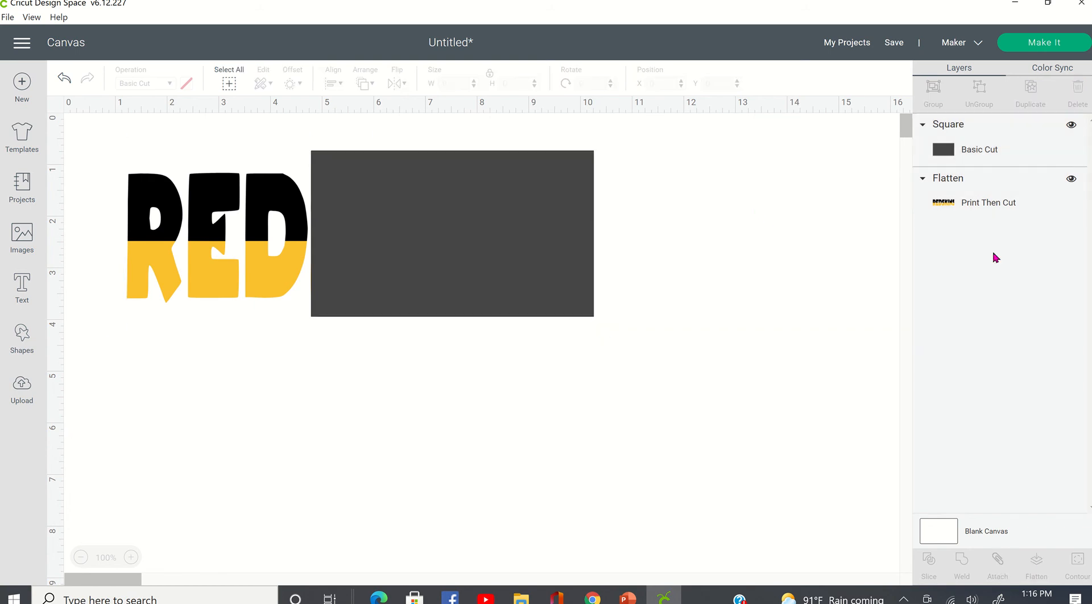
left_click(973, 214)
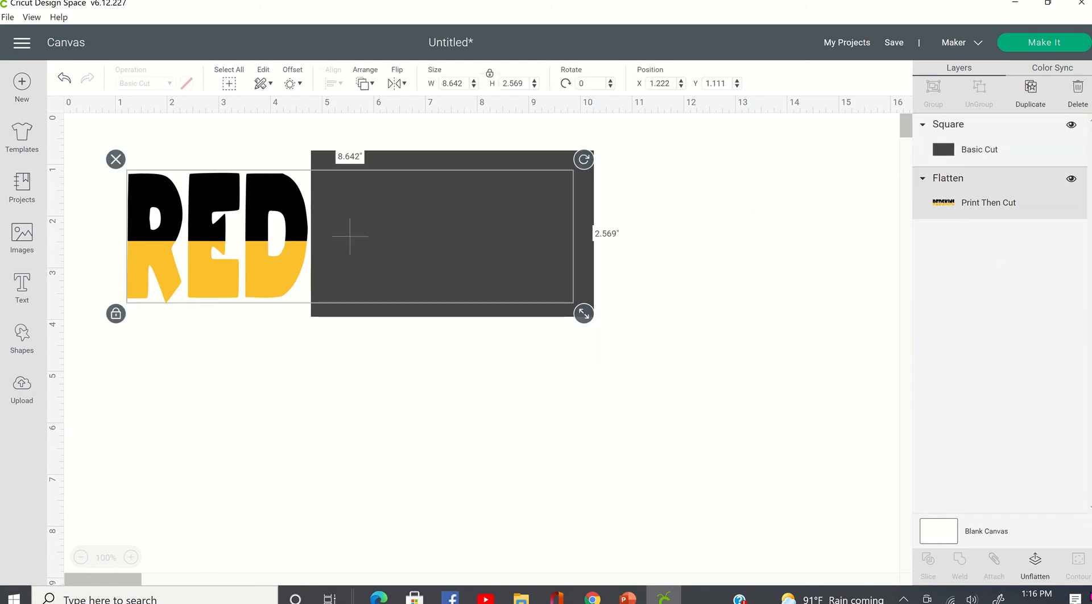
left_click(220, 274)
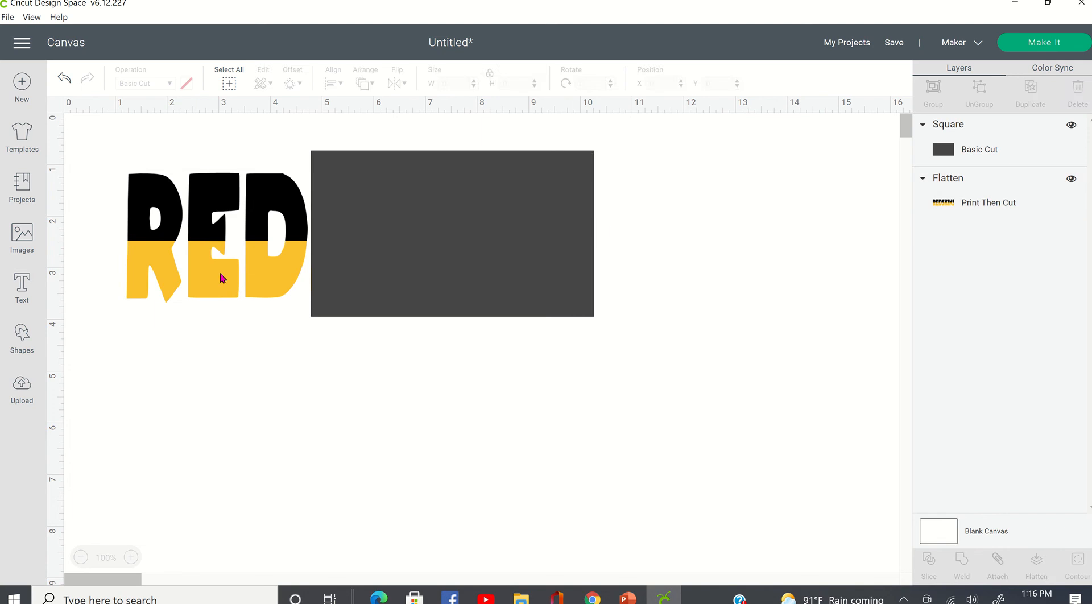
left_click(220, 273)
left_click(1030, 579)
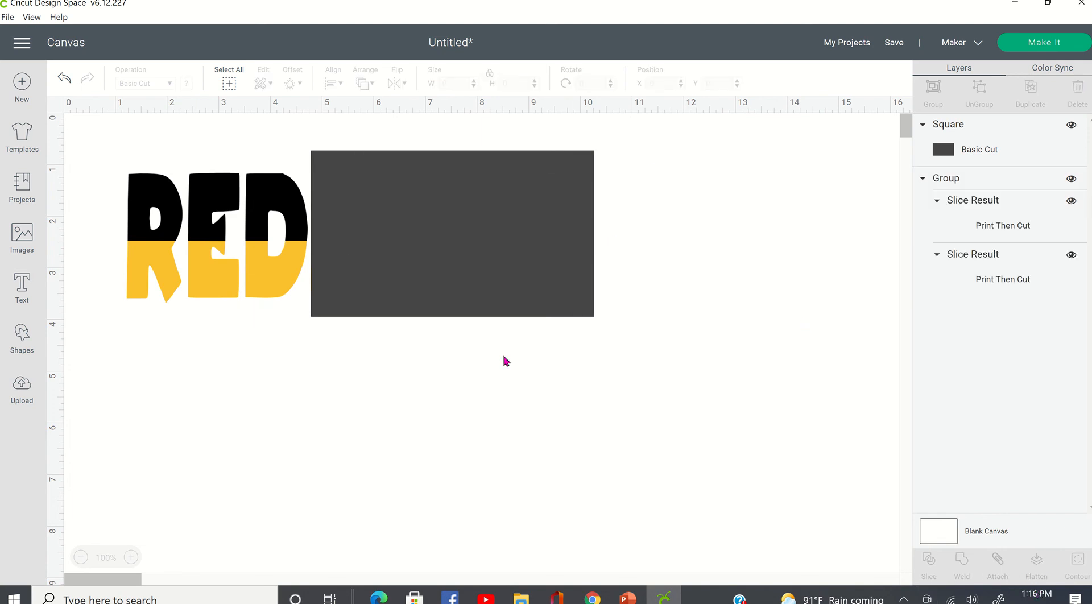
left_click(268, 274, "shift")
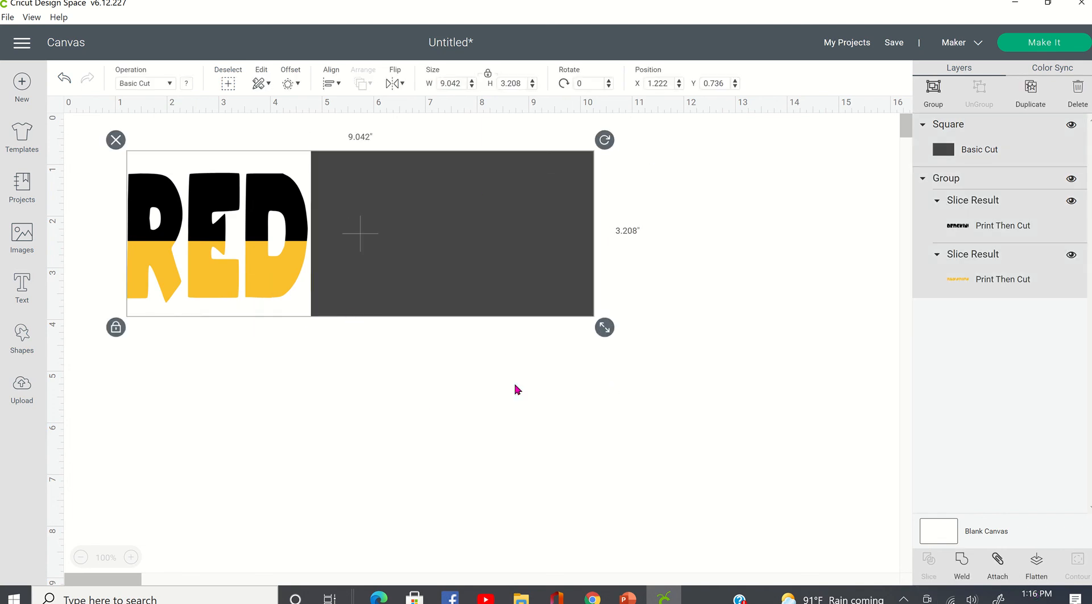
left_click(850, 307)
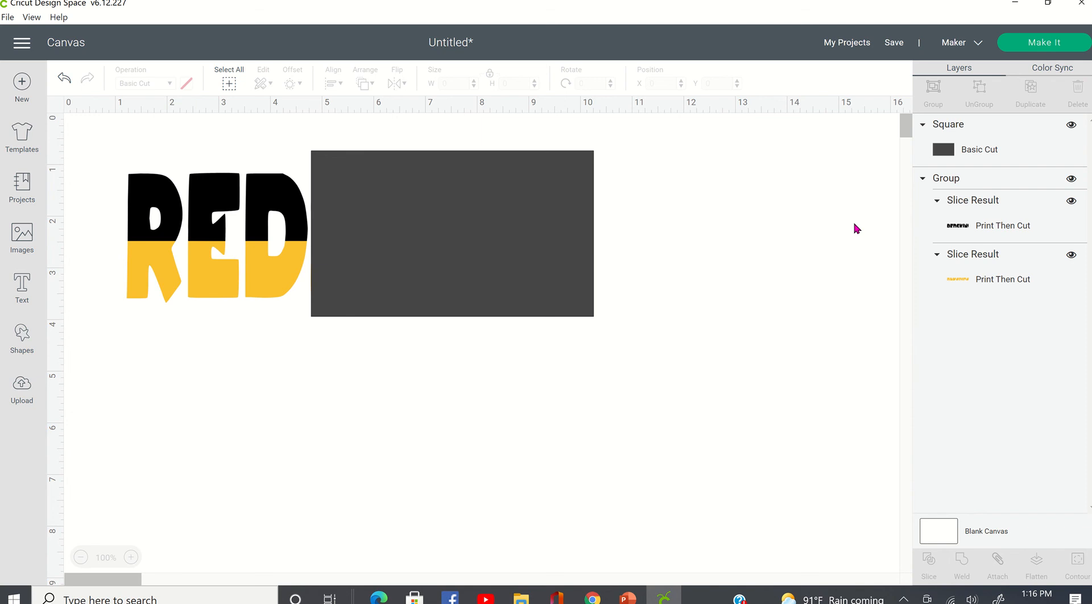
Move the square aside and try welding the black and yellow lettering halves together, undoing the weld.
left_click_drag(538, 300, 659, 268)
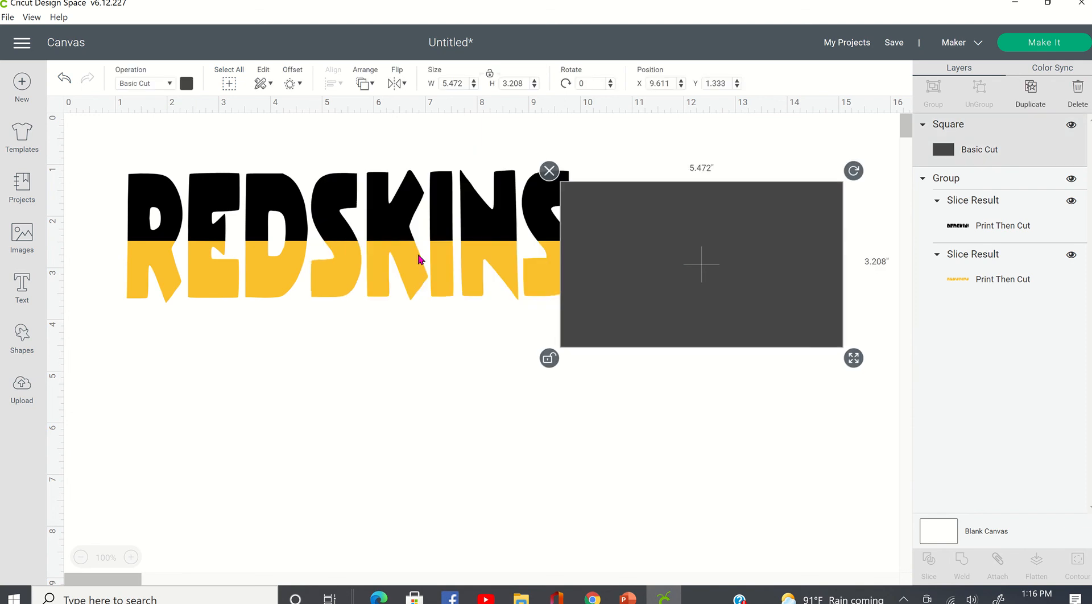
left_click(414, 263)
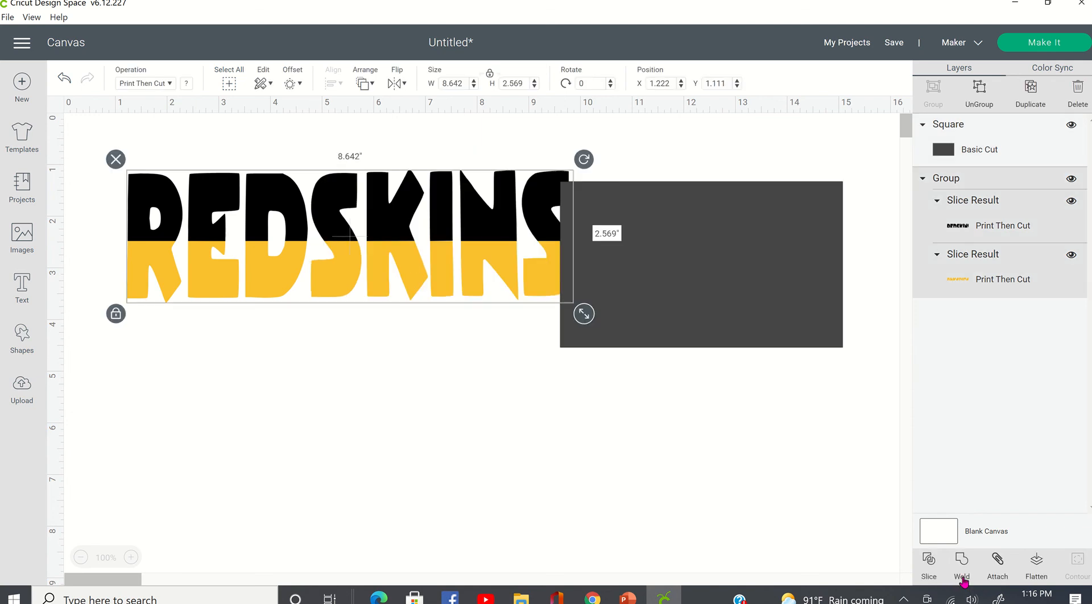
left_click(499, 450)
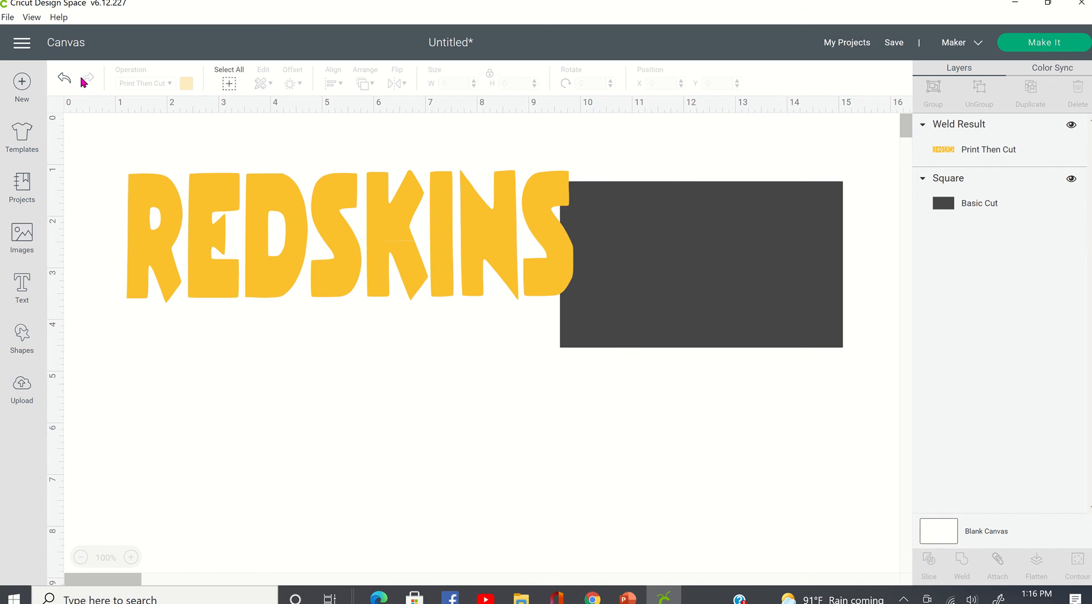
key("ctrl+z")
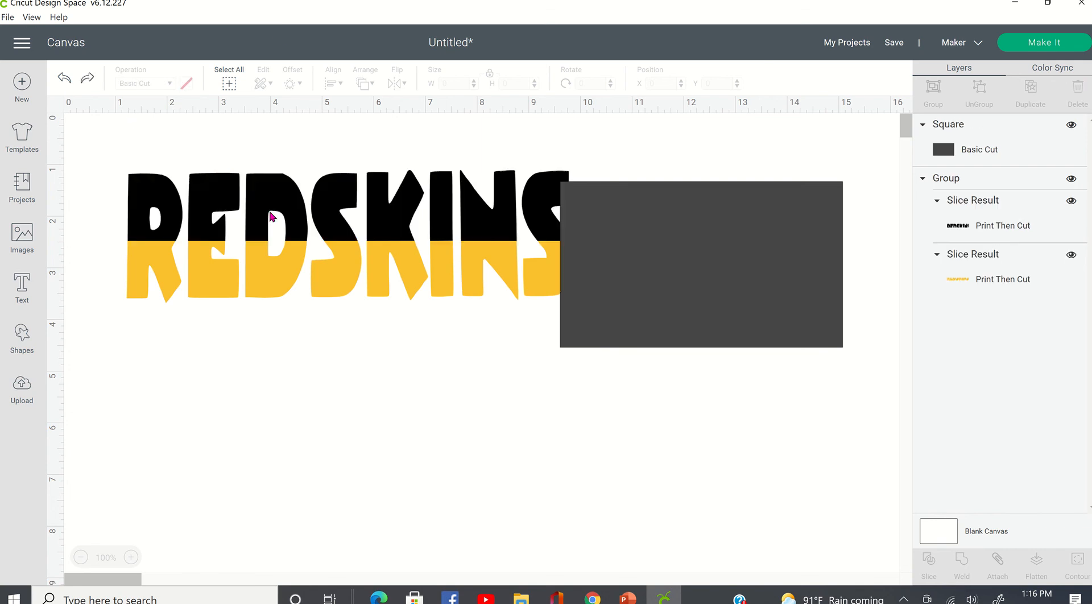
Move the dark square clear of the lettering and back over SKINS, and delete it from the canvas.
left_click_drag(684, 246, 556, 421)
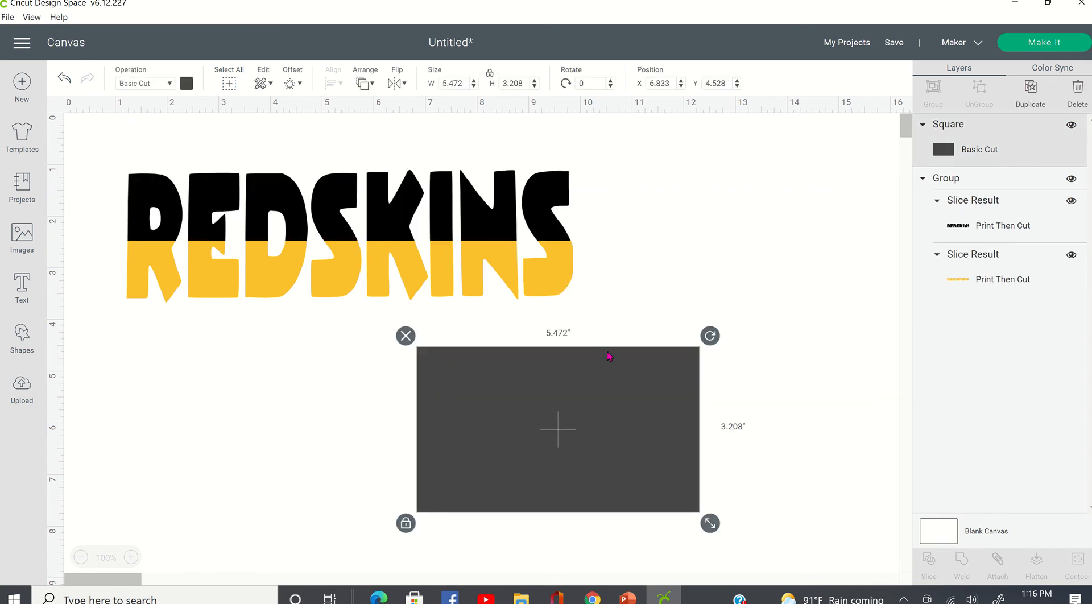
left_click(453, 207)
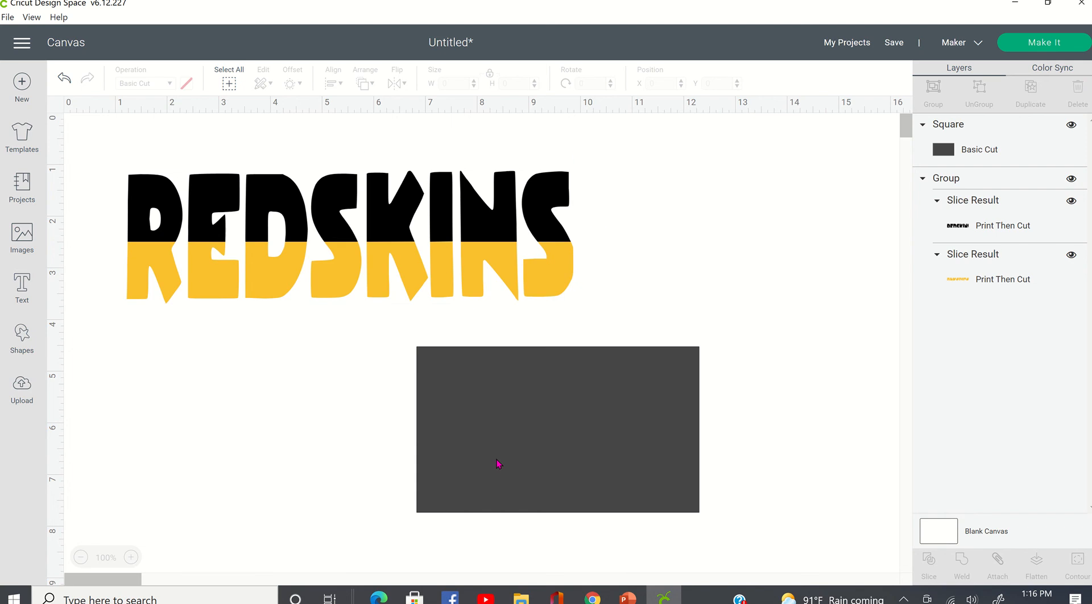
left_click_drag(497, 464, 390, 275)
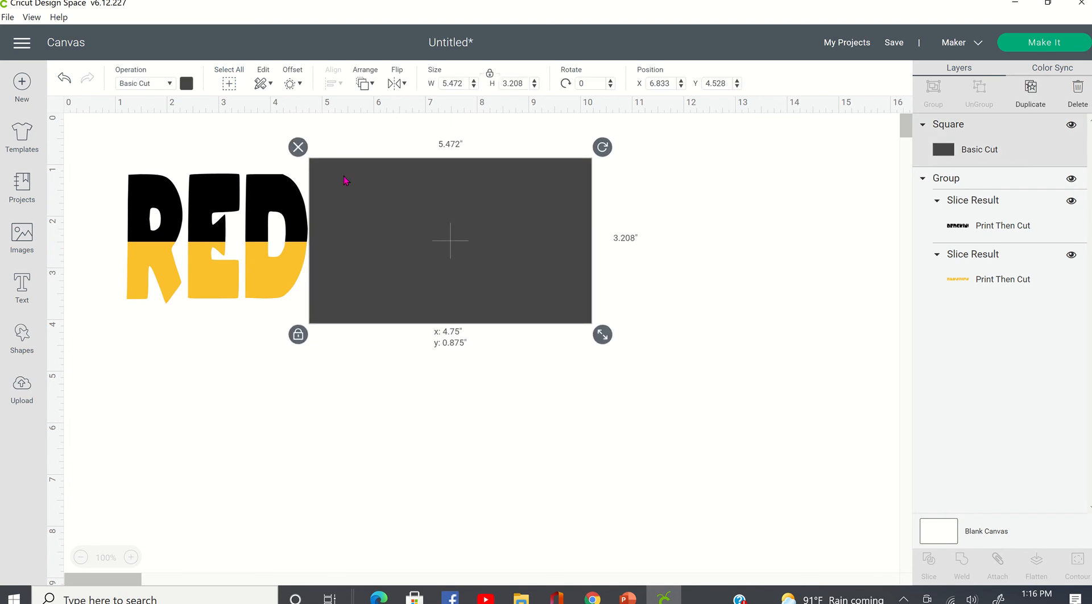
left_click(297, 147)
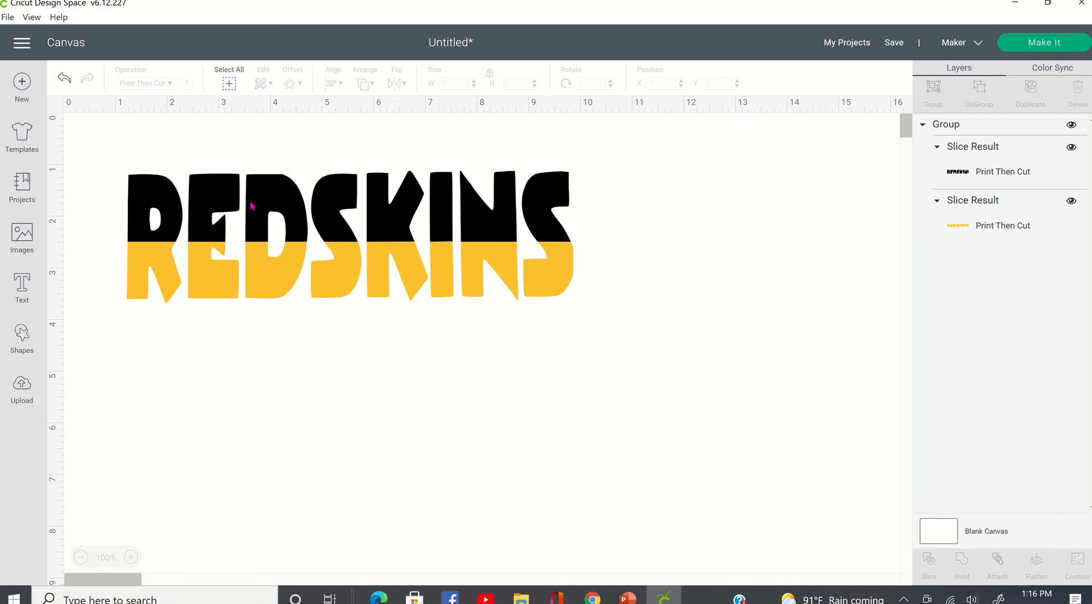
left_click_drag(121, 151, 689, 360)
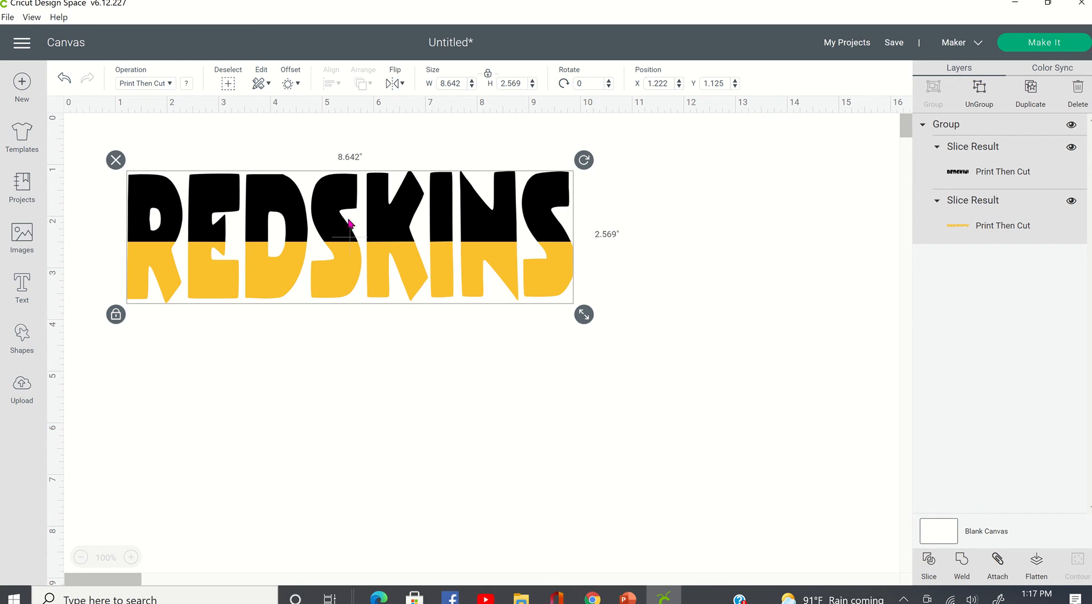
left_click(689, 260)
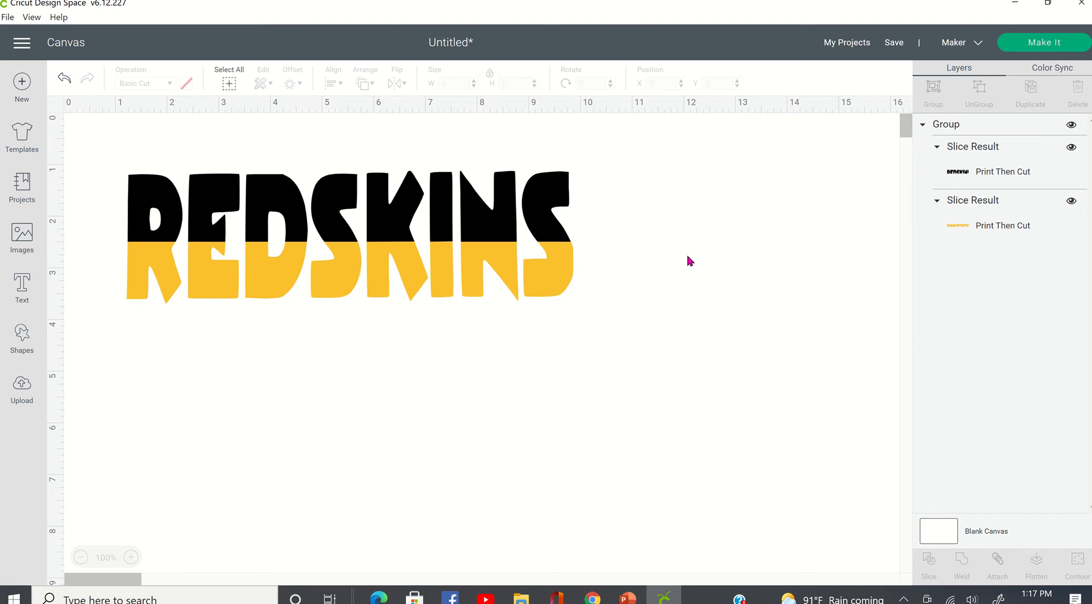
Switch to Chrome, view the Facebook post asking about the lettering, and open the Cricut crafting group's main page.
left_click(594, 598)
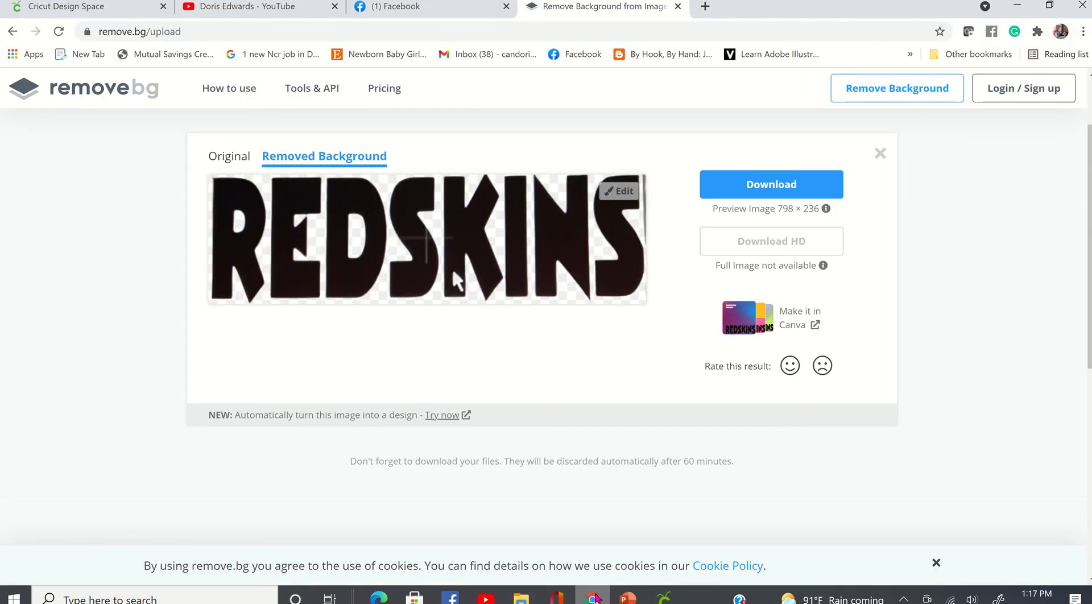
left_click(366, 10)
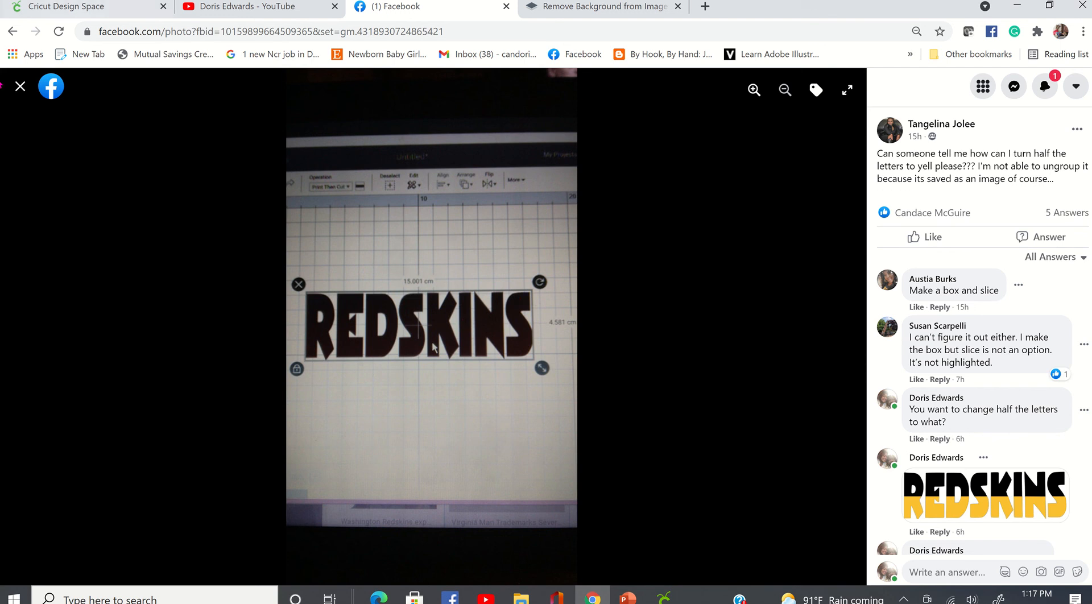
left_click(19, 87)
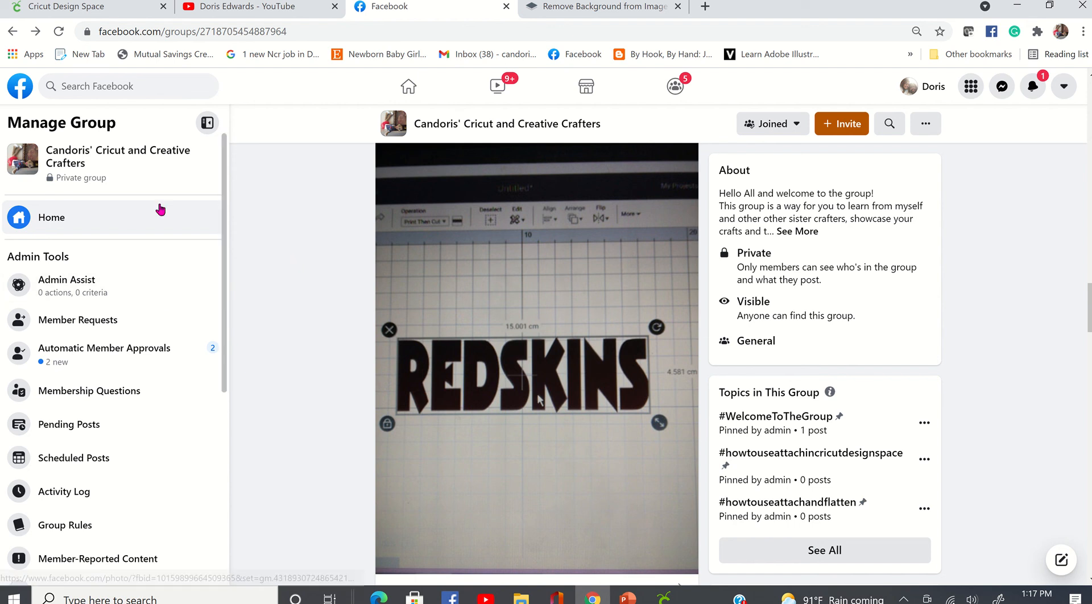
left_click(26, 94)
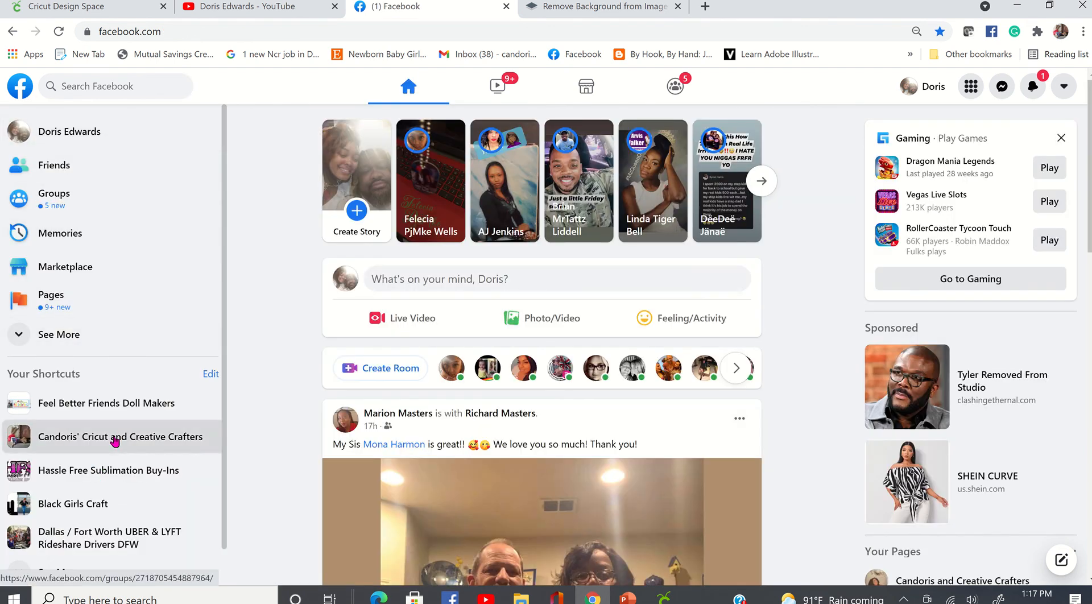
left_click(115, 439)
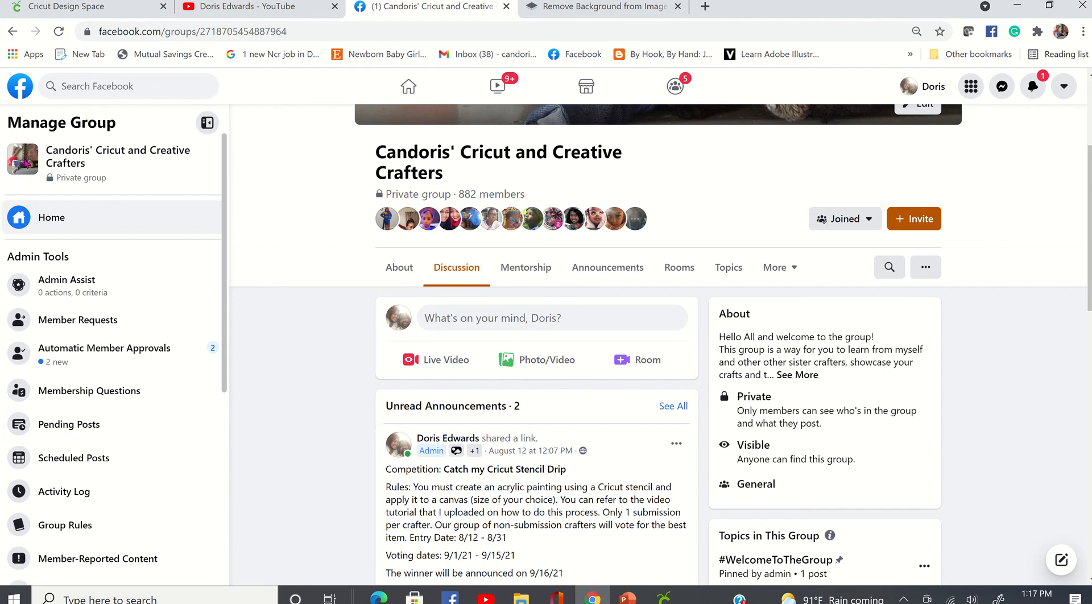
scroll(410, 261, "up", 3)
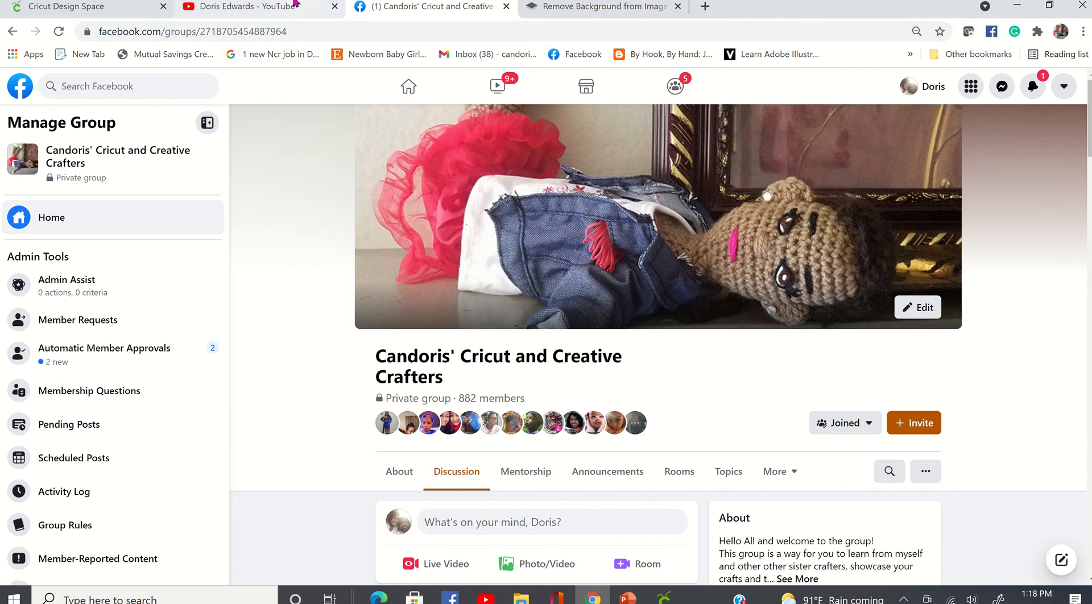
Open YouTube in a new browser tab.
left_click(594, 8)
left_click(705, 6)
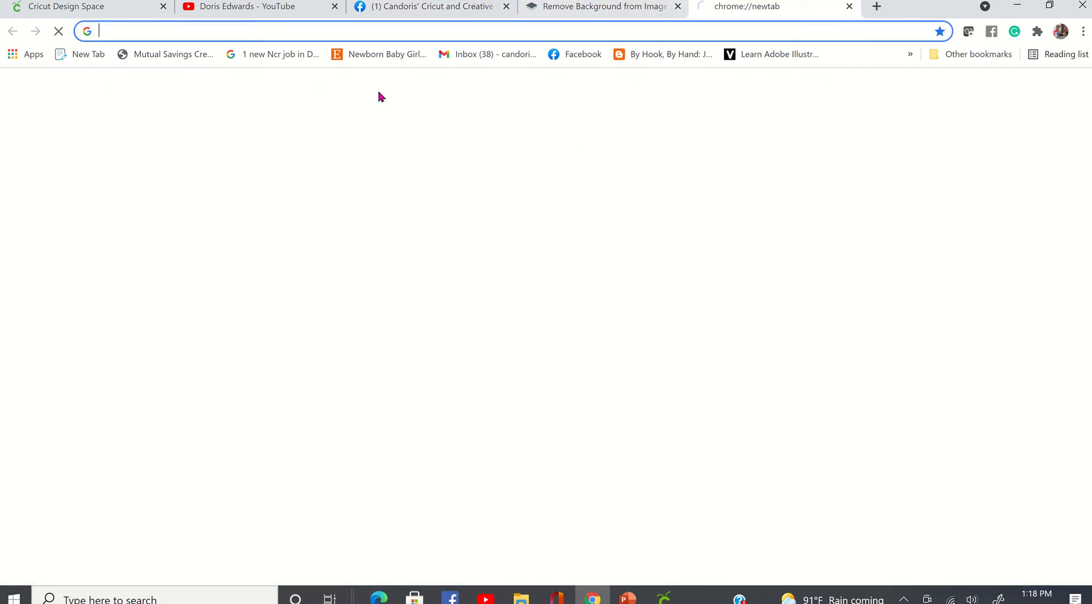
left_click(479, 33)
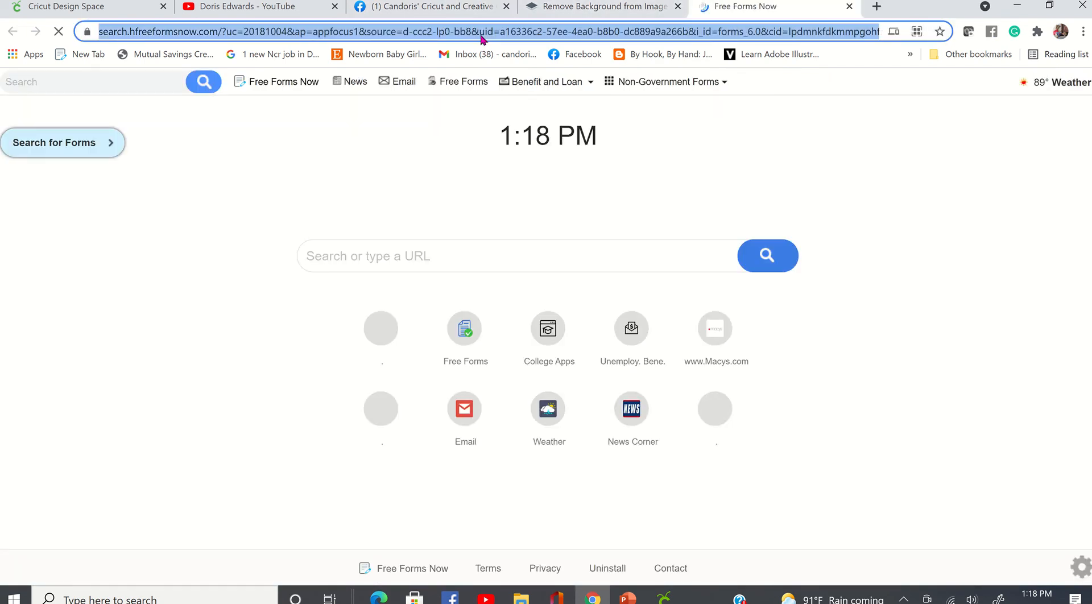
type("yo")
key("Return")
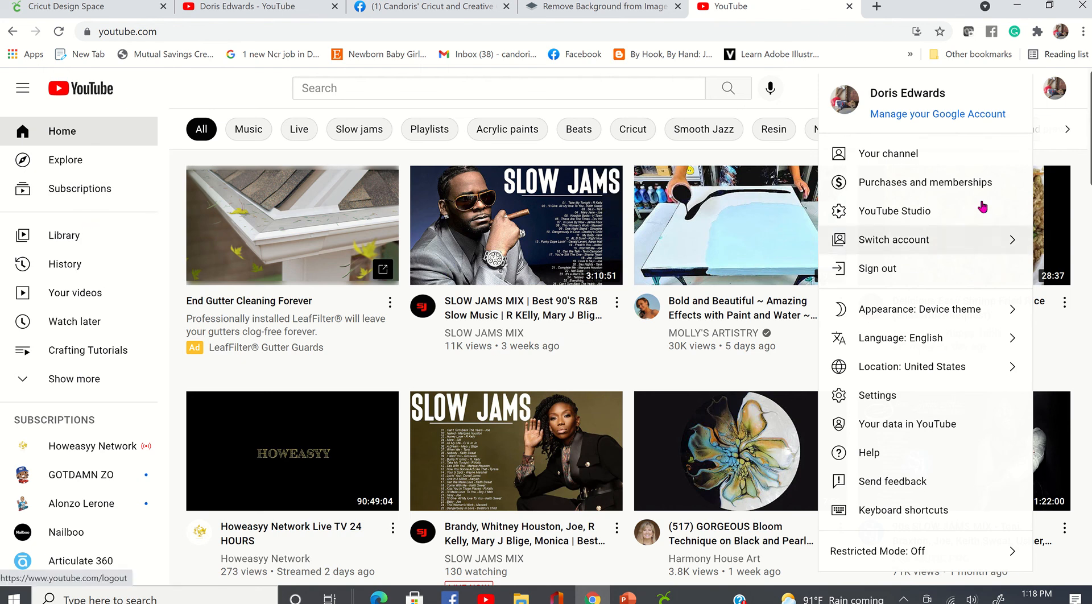
Open your own YouTube channel and look through its created playlists.
left_click(910, 152)
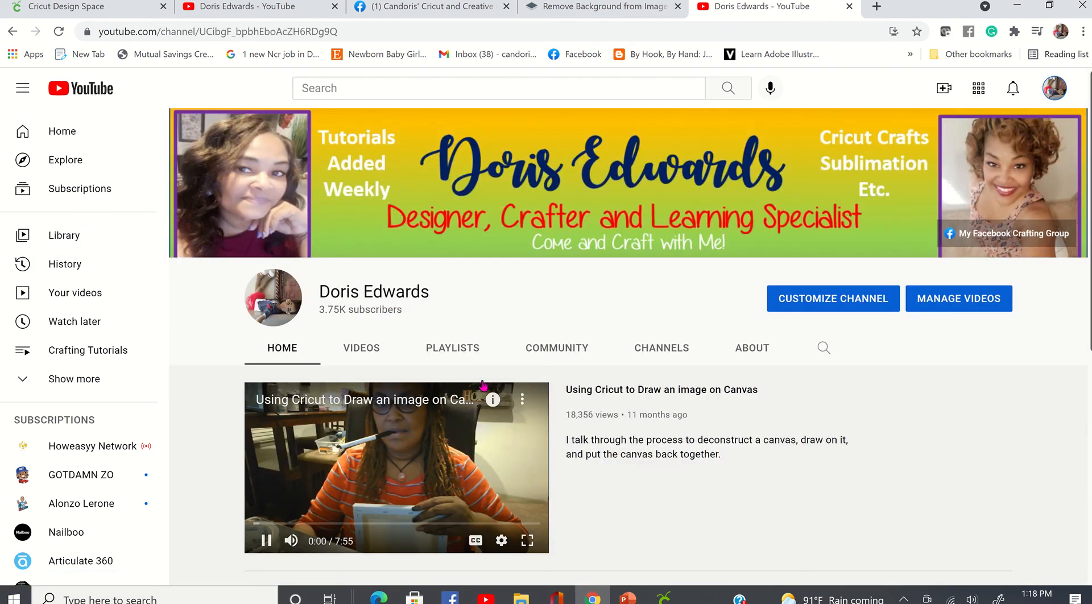
left_click(466, 350)
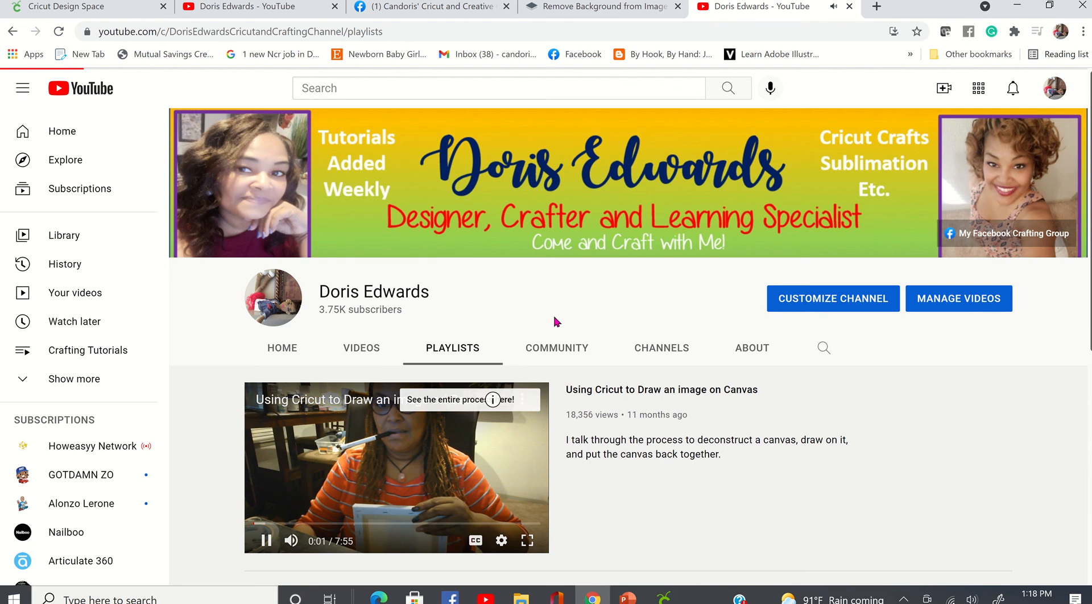
scroll(500, 367, "down", 3)
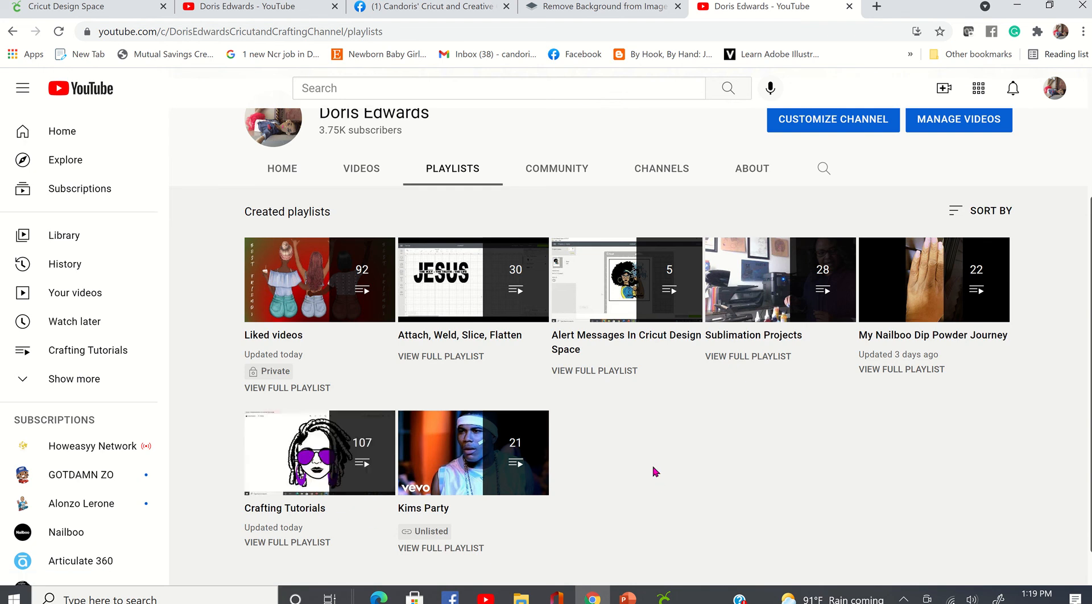
scroll(654, 471, "up", 3)
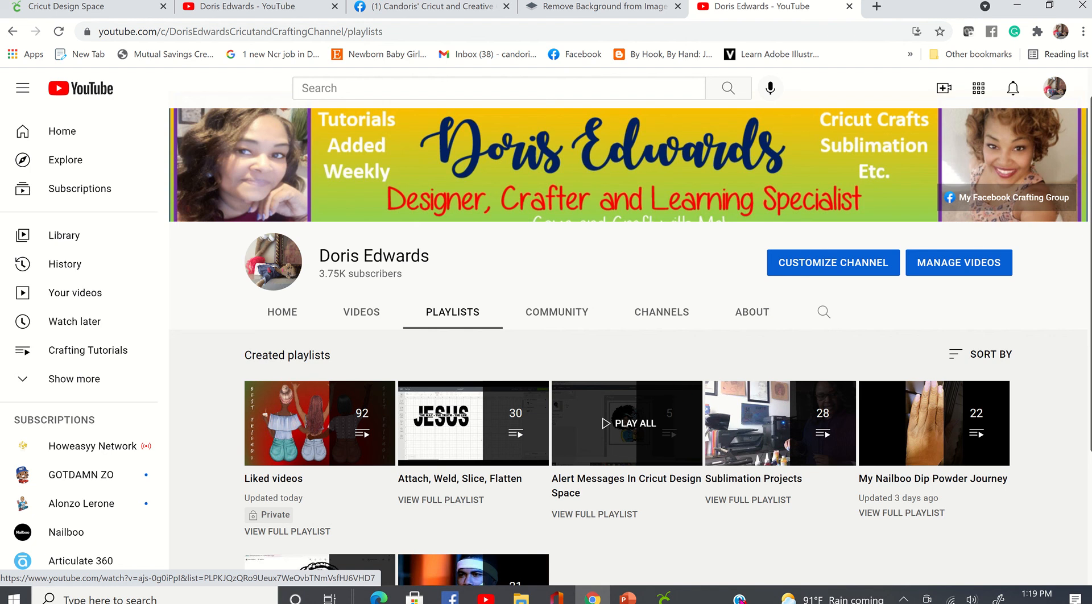
Switch back to Cricut Design Space and select the whole black and yellow REDSKINS lettering group.
left_click(666, 599)
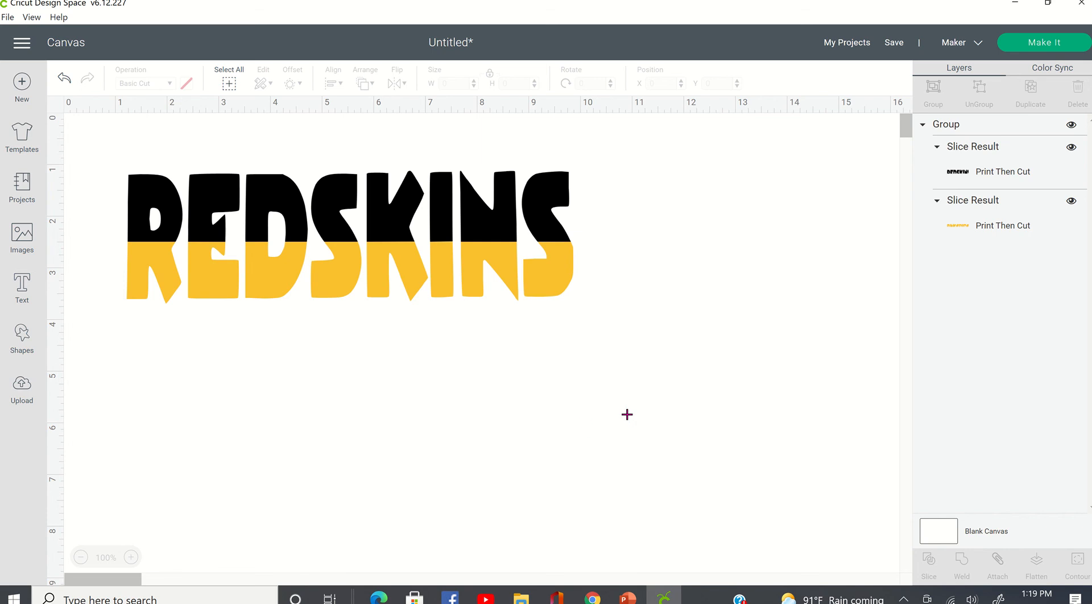
left_click_drag(626, 414, 95, 148)
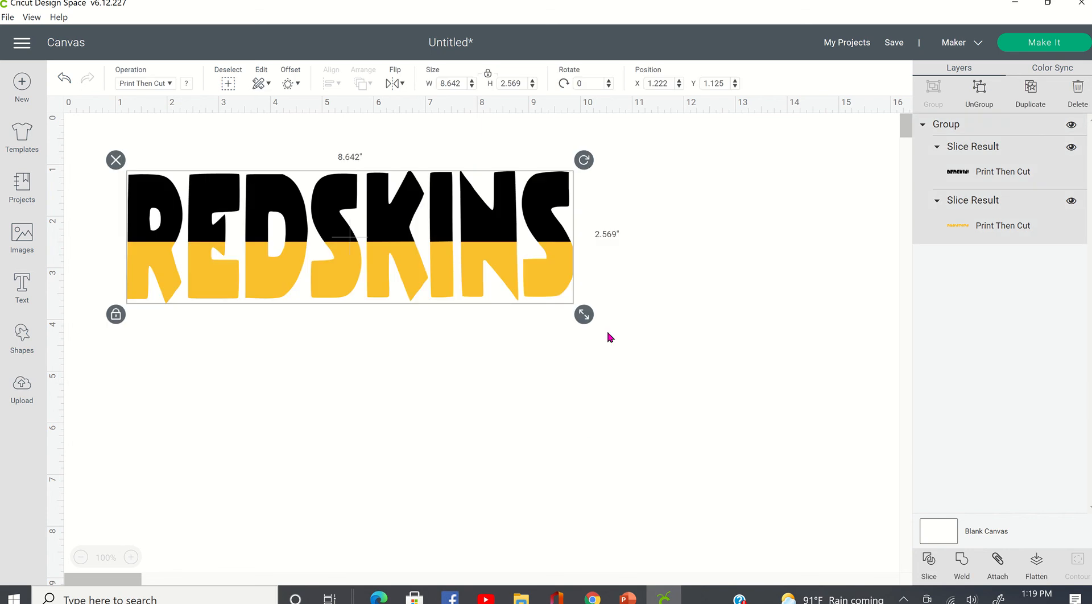
left_click(656, 292)
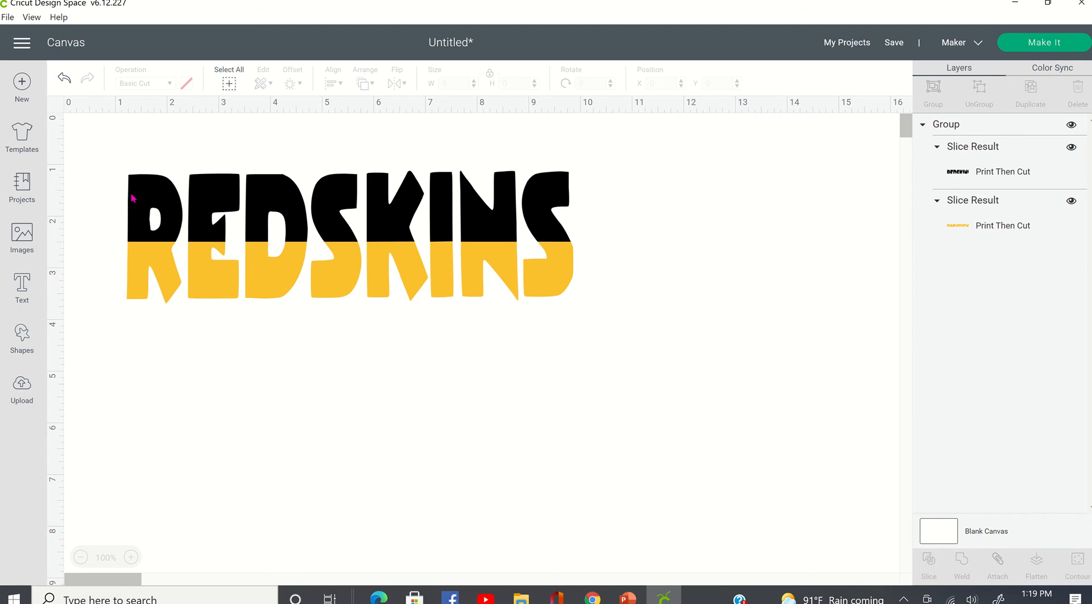
left_click_drag(90, 145, 751, 430)
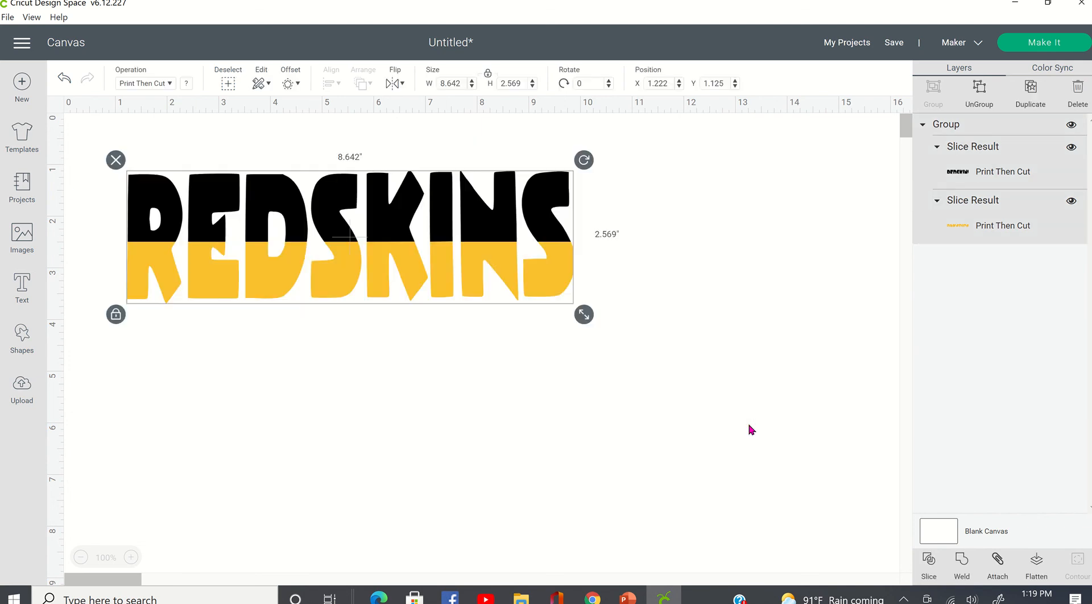